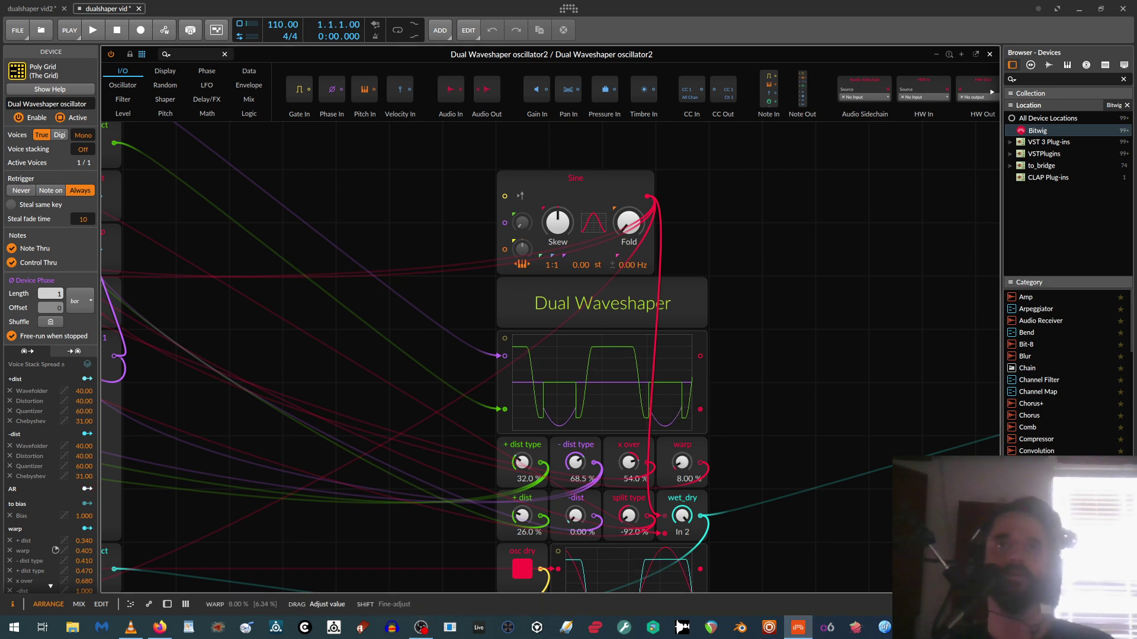
# Open the z_phasewarp_bar37_nicepreset patch in place of the Dual Waveshaper one, inspect its Operator B section, and close it.
pyautogui.moveTo(682, 467)
pyautogui.mouseDown()
pyautogui.moveTo(683, 405)
pyautogui.moveTo(682, 468)
pyautogui.mouseUp()
pyautogui.click(989, 54)
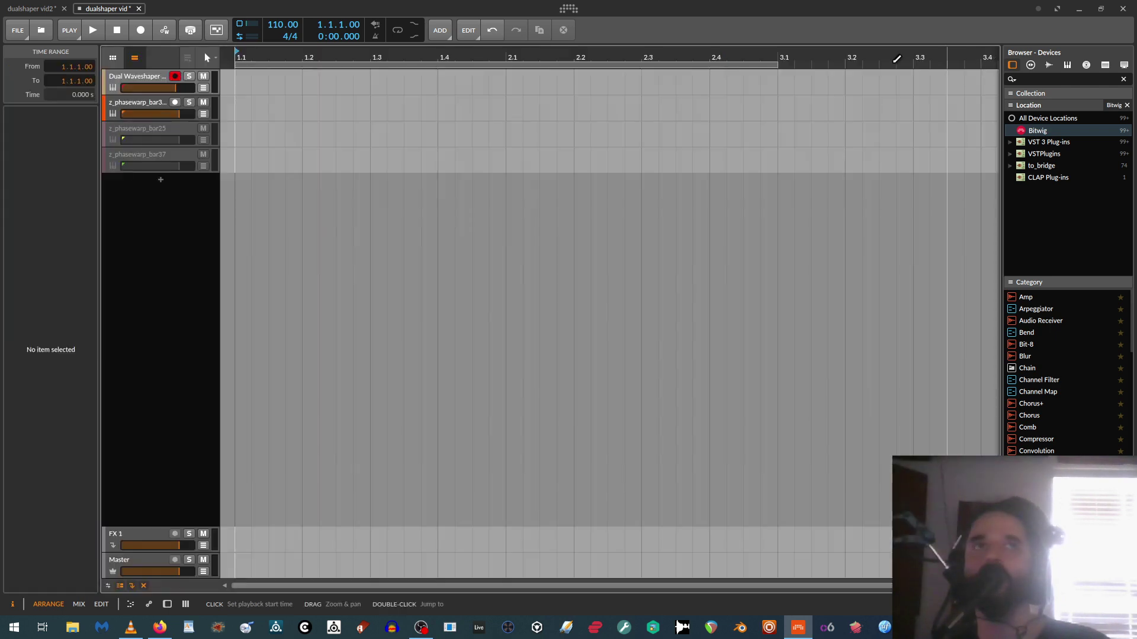
pyautogui.click(133, 107)
pyautogui.doubleClick(133, 107)
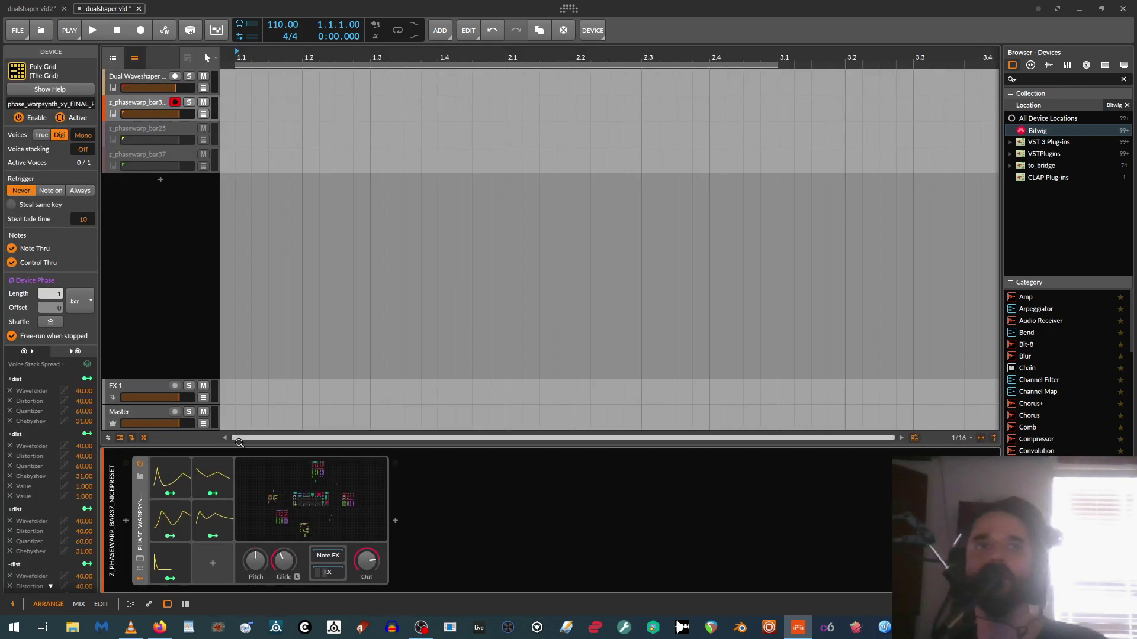
pyautogui.click(299, 514)
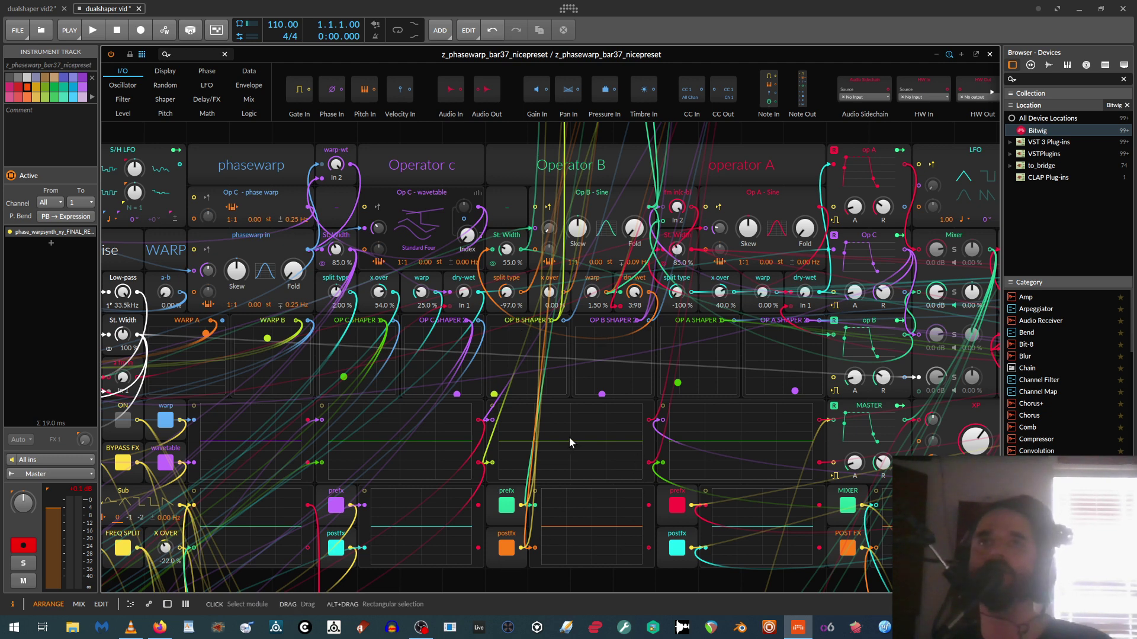
pyautogui.click(547, 157)
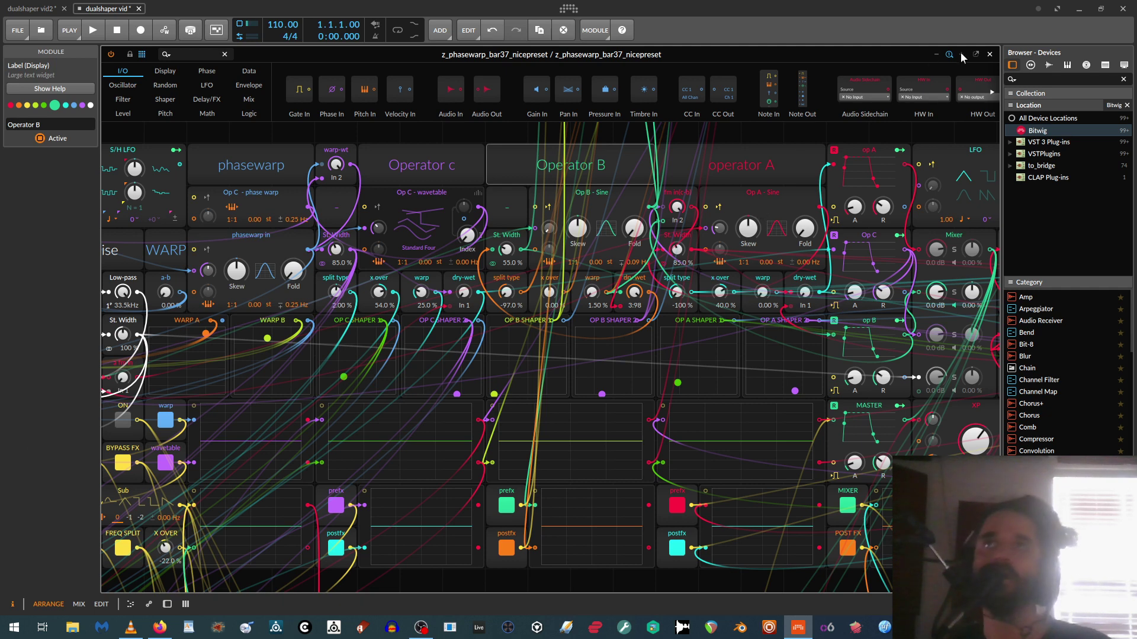
pyautogui.click(990, 54)
# Reopen the Dual Waveshaper oscillator2 track's Poly Grid patch and enlarge the patch editor.
pyautogui.click(135, 77)
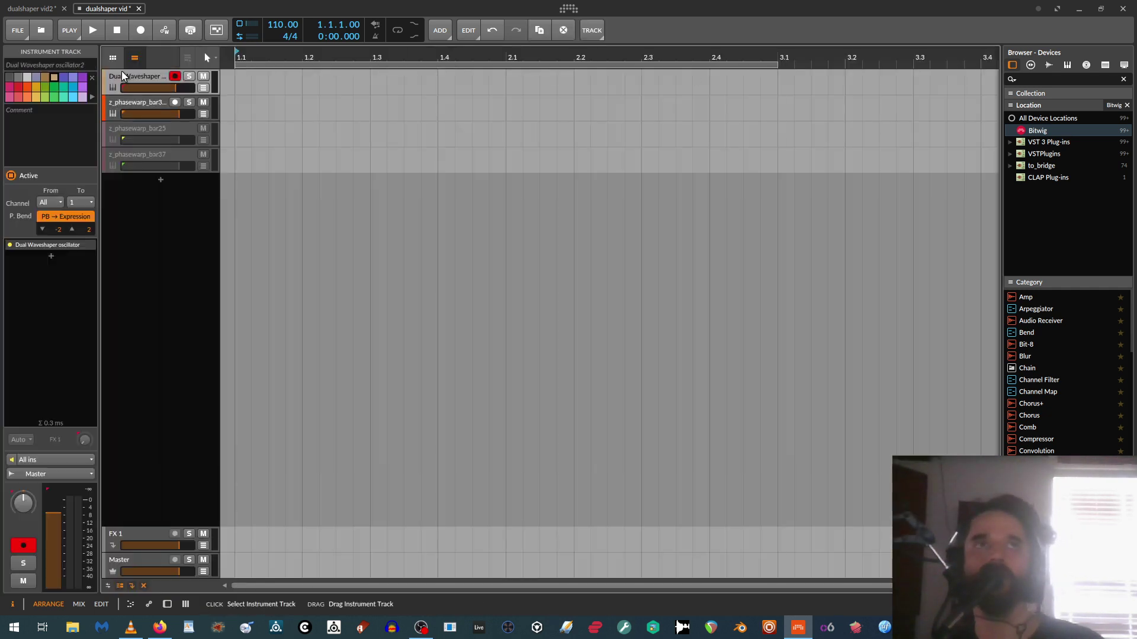
pyautogui.press('d')
pyautogui.click(216, 521)
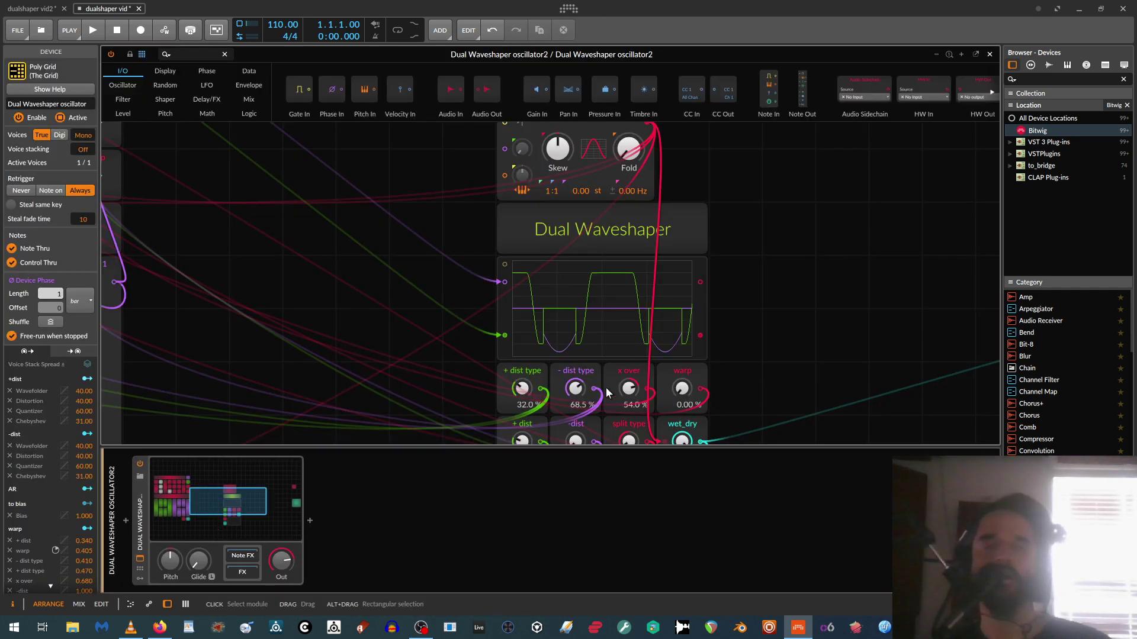
pyautogui.moveTo(597, 447); pyautogui.dragTo(600, 553)
pyautogui.scroll(-2, 734, 441)
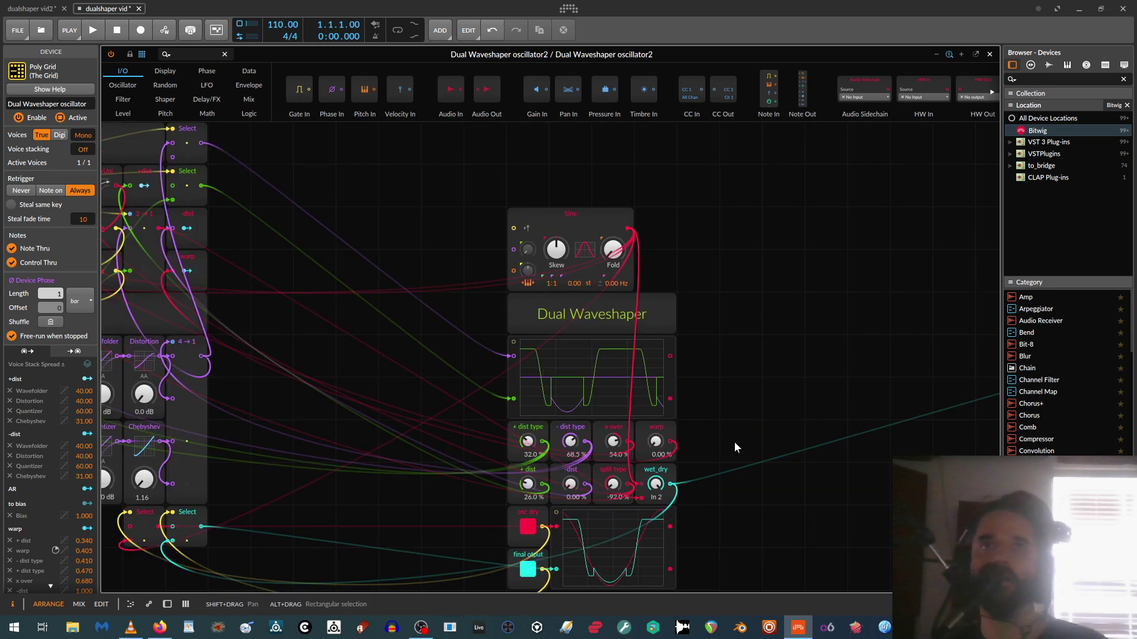
pyautogui.scroll(-2, 687, 395)
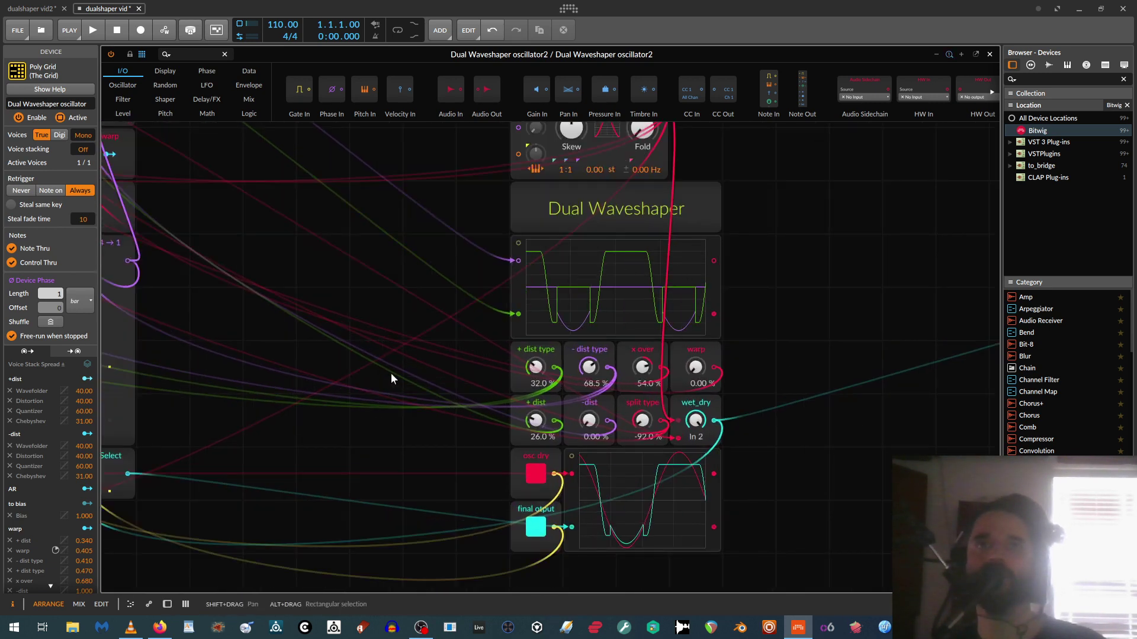
# Examine the Op A Shapers section with its Wavefolder, Distortion, Quantizer and Chebyshev modules, and return to the Dual Waveshaper controls.
pyautogui.moveTo(389, 372); pyautogui.dragTo(307, 375)
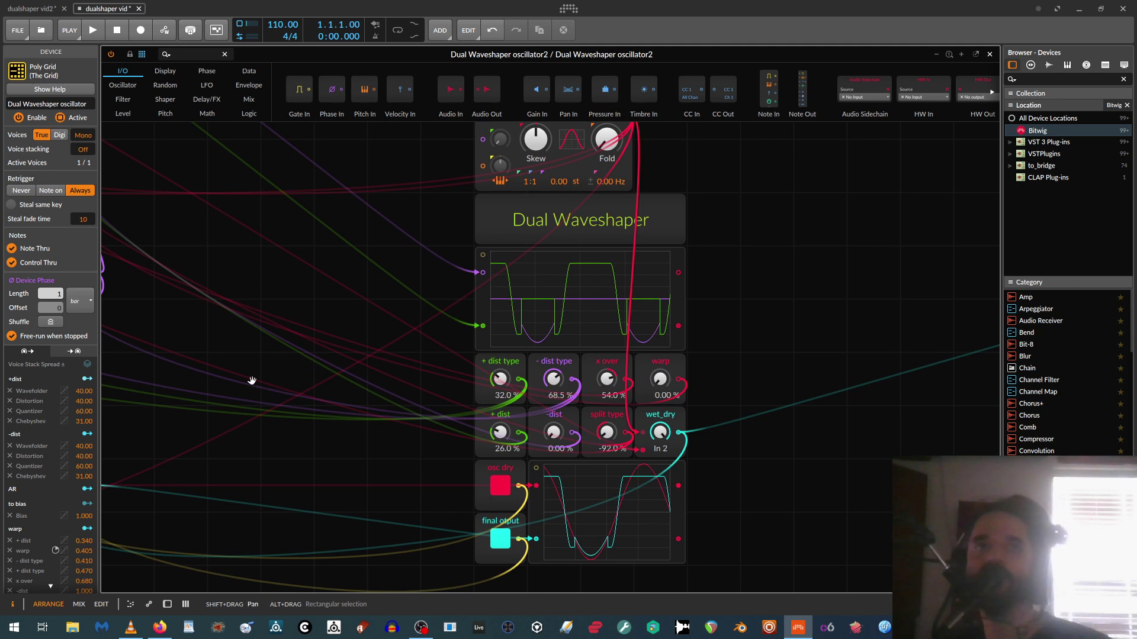
pyautogui.moveTo(251, 381); pyautogui.dragTo(692, 388)
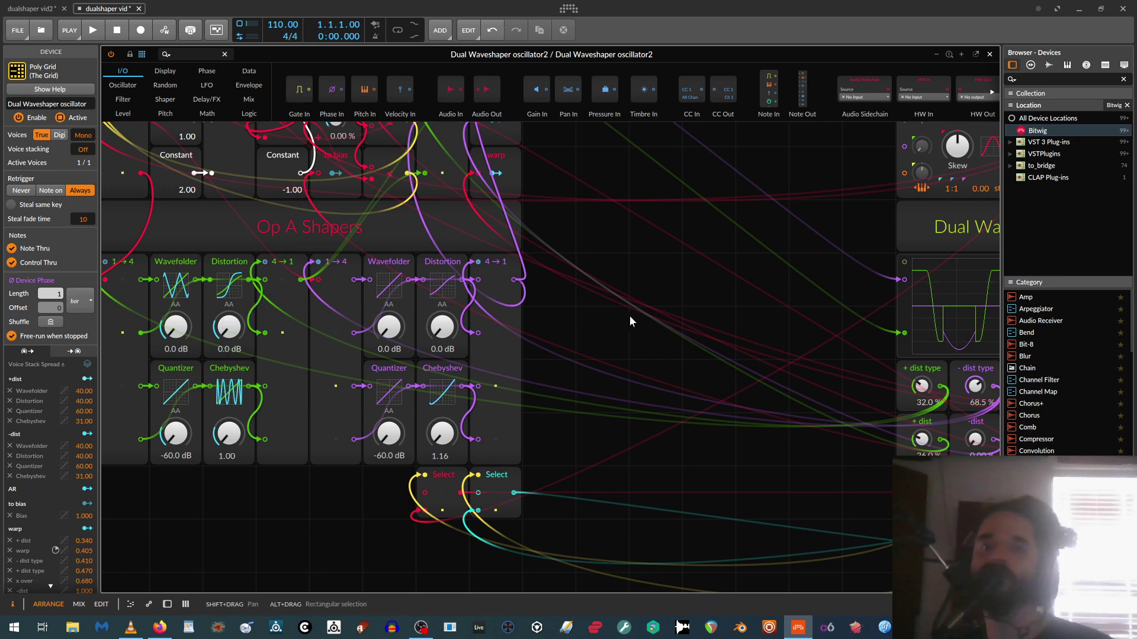
pyautogui.moveTo(719, 314); pyautogui.dragTo(362, 329)
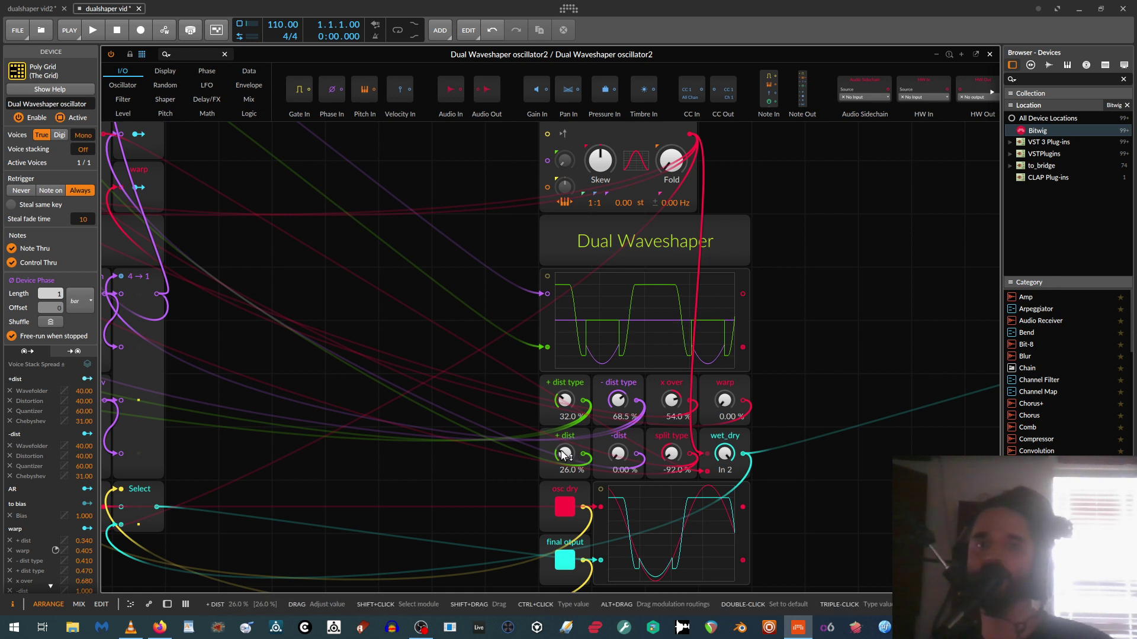
# Set the waveshaper's + dist to 32%, x over to 48% and -dist to 7%.
pyautogui.moveTo(564, 454)
pyautogui.mouseDown()
pyautogui.moveTo(564, 427)
pyautogui.moveTo(564, 448)
pyautogui.mouseUp()
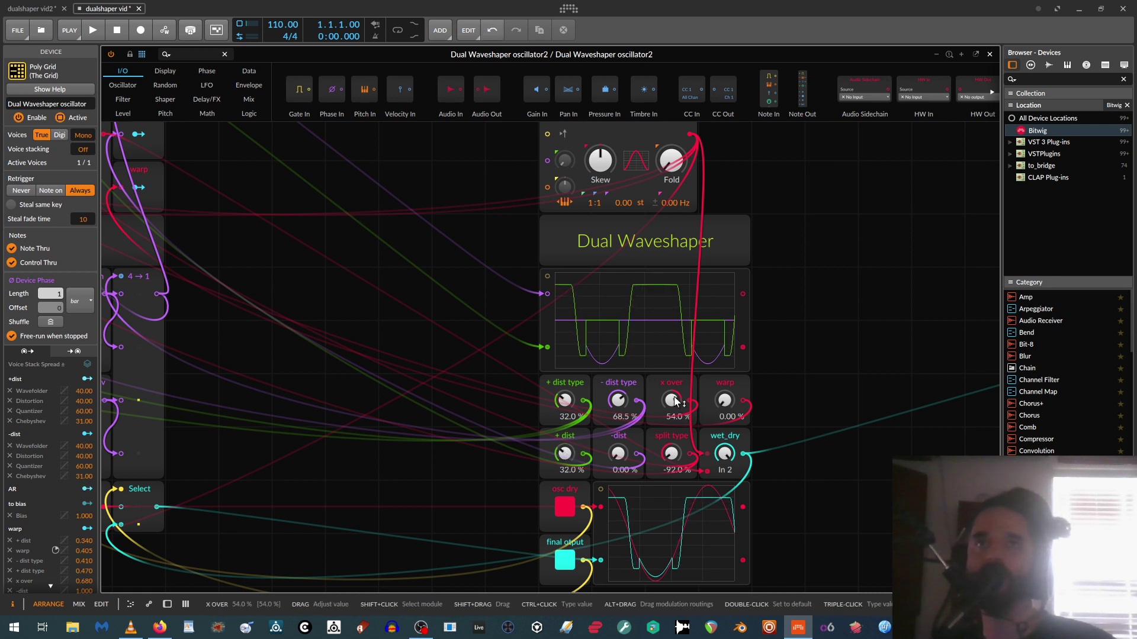
pyautogui.moveTo(675, 401)
pyautogui.mouseDown()
pyautogui.moveTo(679, 436)
pyautogui.moveTo(681, 402)
pyautogui.mouseUp()
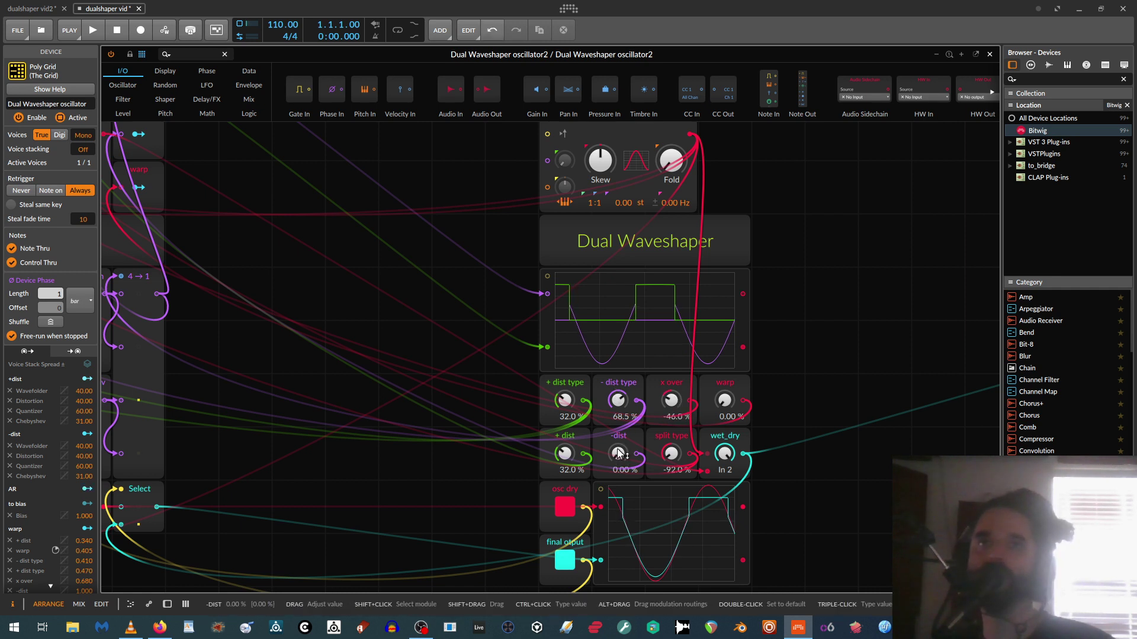
pyautogui.moveTo(618, 456); pyautogui.dragTo(672, 376)
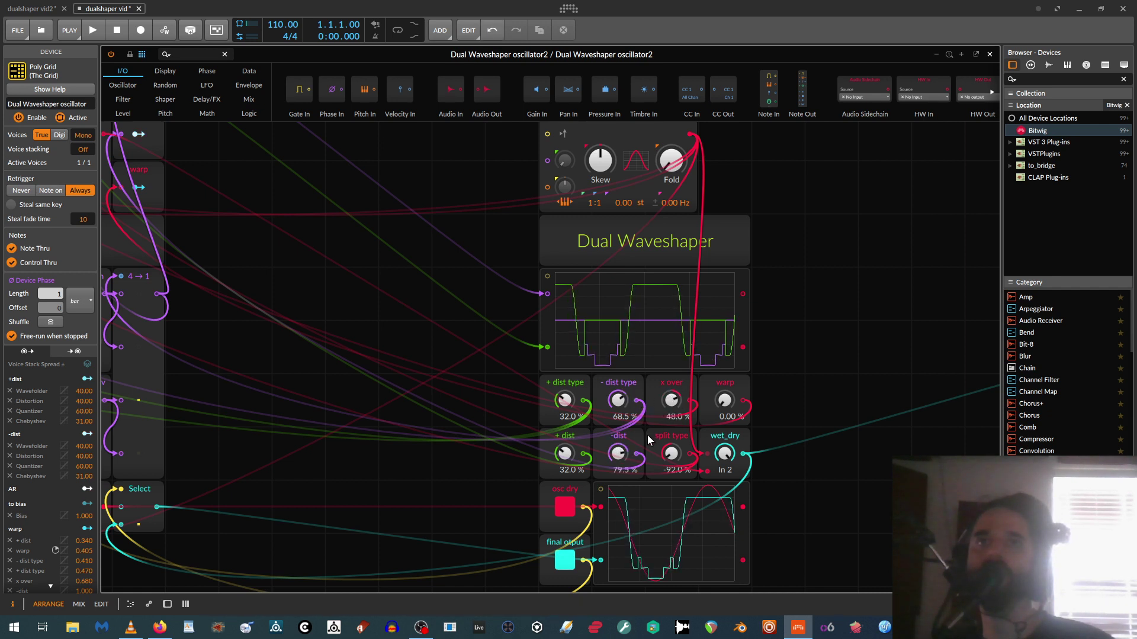
pyautogui.moveTo(618, 454); pyautogui.dragTo(617, 505)
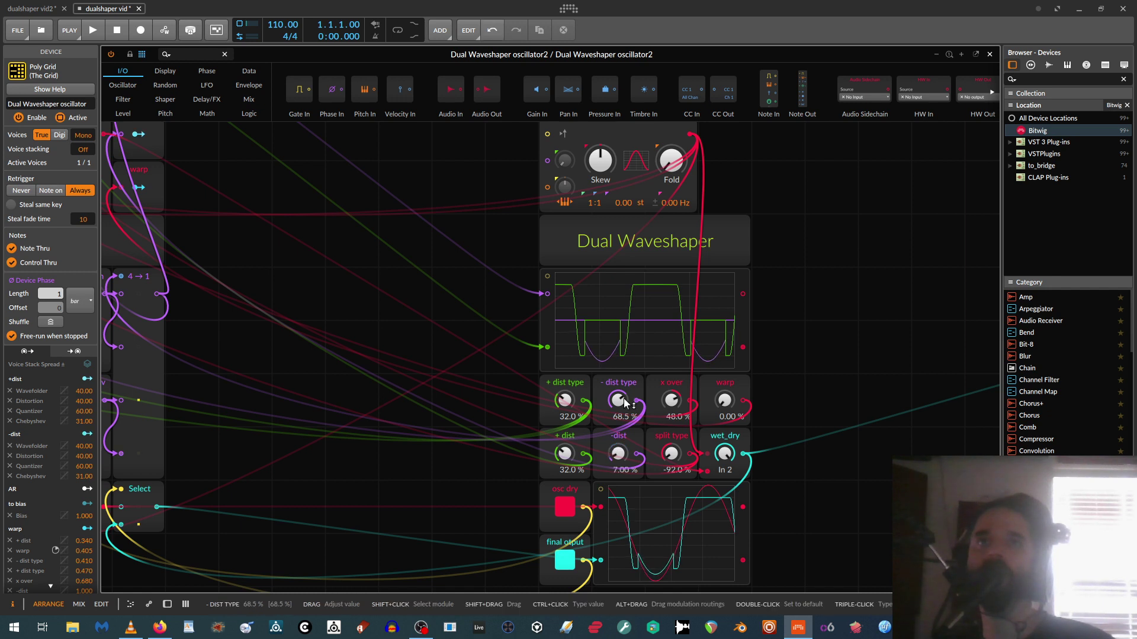
# Set - dist type to 18.5%, + dist to 15% and + dist type to 91%.
pyautogui.moveTo(620, 400); pyautogui.dragTo(619, 428)
pyautogui.moveTo(565, 453)
pyautogui.mouseDown()
pyautogui.moveTo(564, 436)
pyautogui.moveTo(564, 461)
pyautogui.mouseUp()
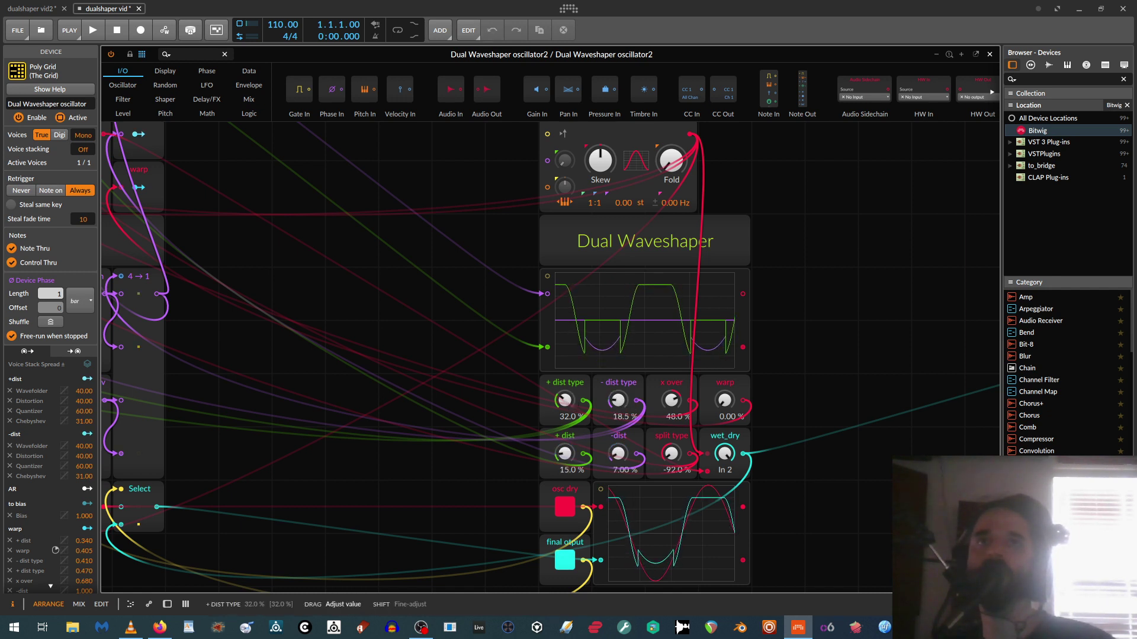
pyautogui.moveTo(564, 400); pyautogui.dragTo(564, 359)
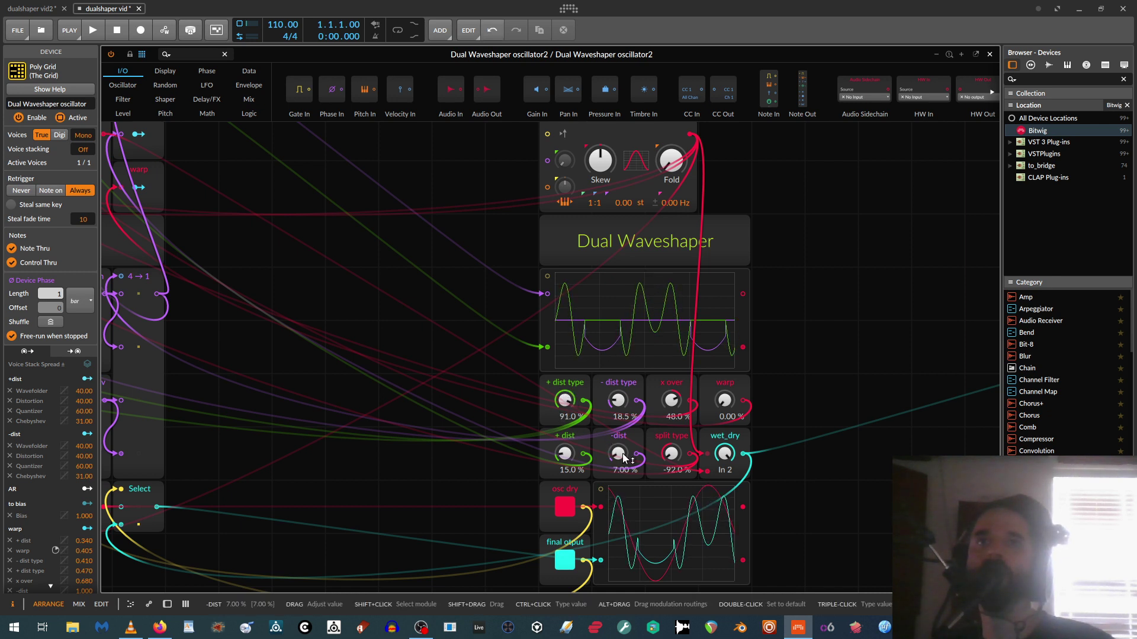
# Bring in the negative shaper with x over at -90%, - dist type at 83.5% and -dist at 34%.
pyautogui.moveTo(623, 453); pyautogui.dragTo(662, 441)
pyautogui.moveTo(671, 401); pyautogui.dragTo(670, 439)
pyautogui.moveTo(618, 402); pyautogui.dragTo(618, 359)
pyautogui.moveTo(617, 453)
pyautogui.mouseDown()
pyautogui.moveTo(617, 444)
pyautogui.moveTo(618, 456)
pyautogui.mouseUp()
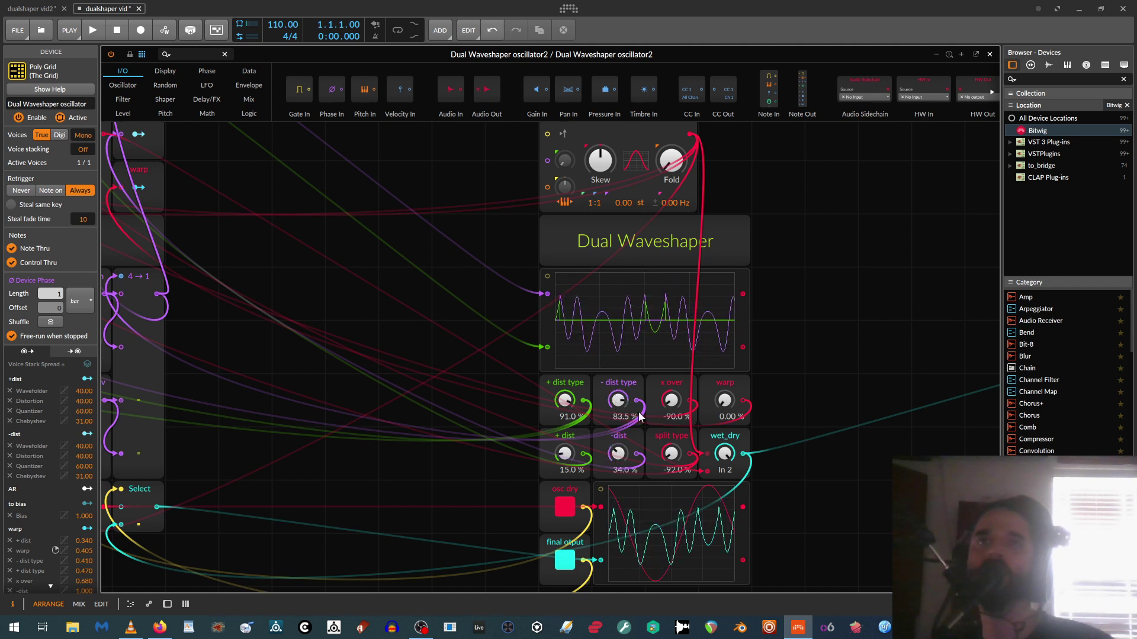
# Set x over to 20%, + dist type to 26.5%, + dist to 54% and -dist to 33%.
pyautogui.moveTo(675, 402); pyautogui.dragTo(675, 373)
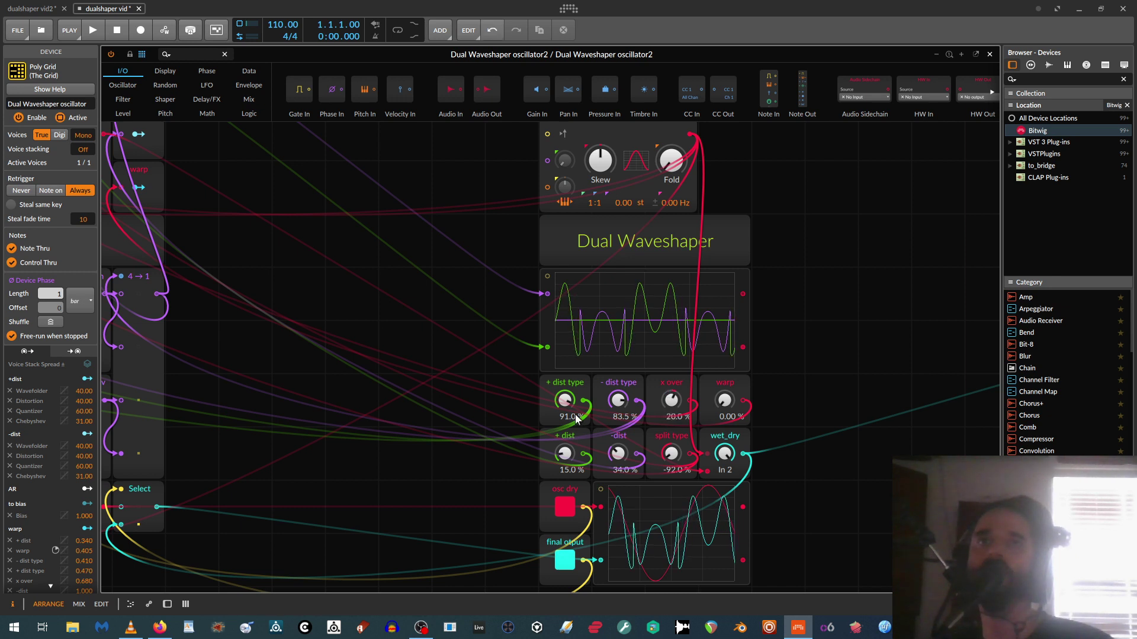
pyautogui.moveTo(565, 401); pyautogui.dragTo(565, 431)
pyautogui.moveTo(619, 457)
pyautogui.mouseDown()
pyautogui.moveTo(619, 468)
pyautogui.moveTo(619, 432)
pyautogui.moveTo(619, 448)
pyautogui.mouseUp()
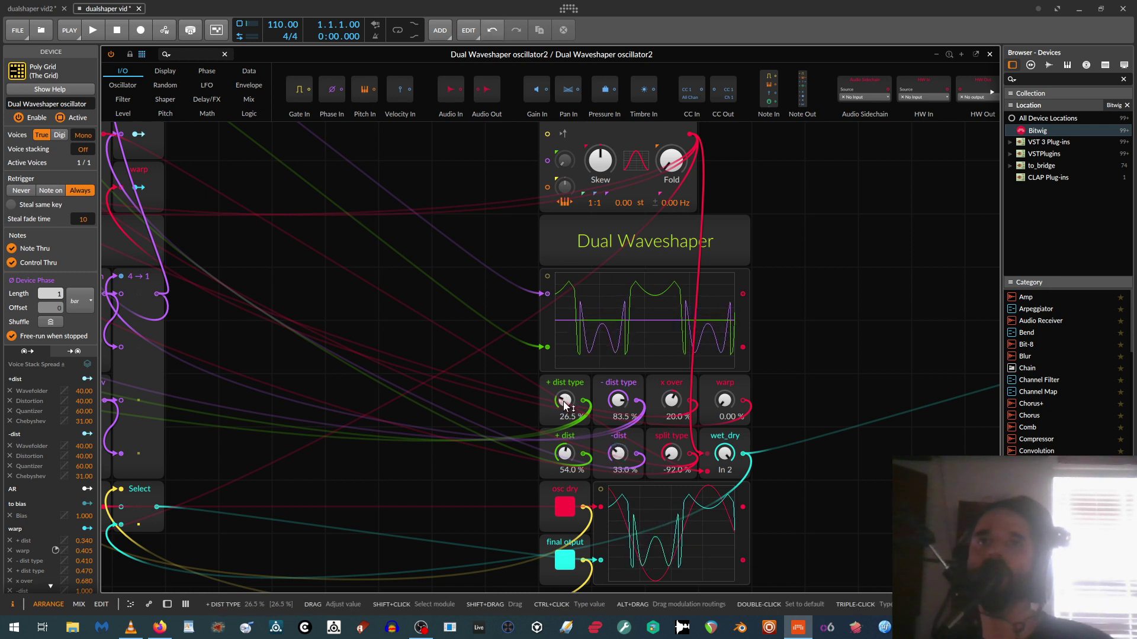
# Set + dist type to 31% and + dist to 0%, with -dist at 95% and x over at 100%.
pyautogui.moveTo(565, 401)
pyautogui.mouseDown()
pyautogui.moveTo(565, 379)
pyautogui.moveTo(565, 399)
pyautogui.mouseUp()
pyautogui.moveTo(565, 455); pyautogui.dragTo(565, 489)
pyautogui.moveTo(617, 456); pyautogui.dragTo(673, 400)
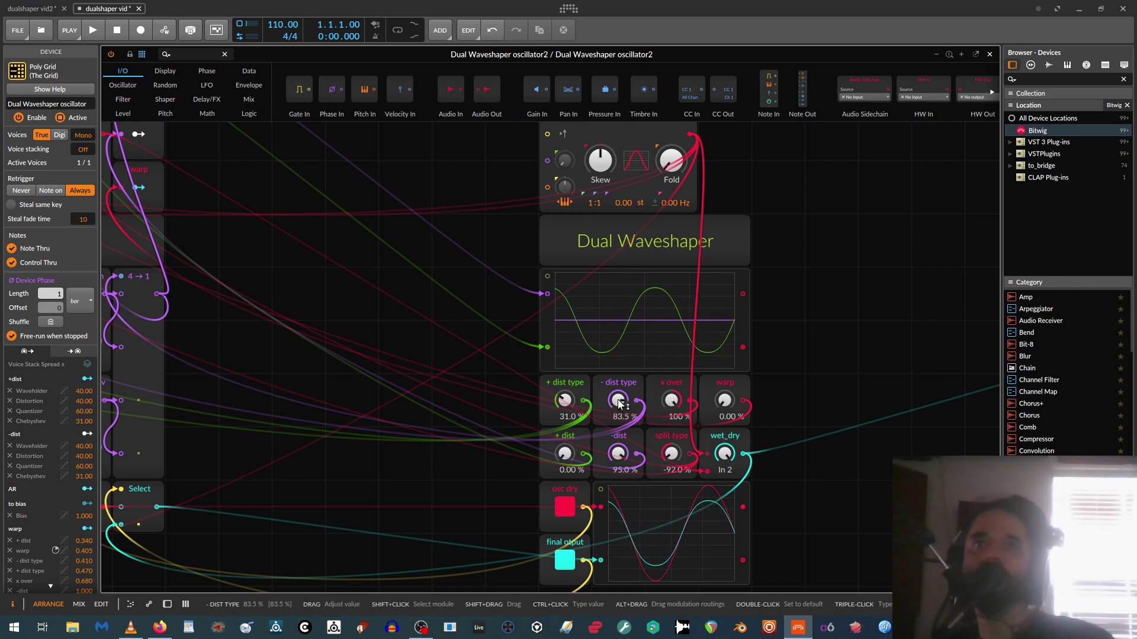
# Set - dist type to 28.5%, -dist to 23% and x over to -50%.
pyautogui.moveTo(620, 405); pyautogui.dragTo(618, 475)
pyautogui.moveTo(672, 400); pyautogui.dragTo(671, 483)
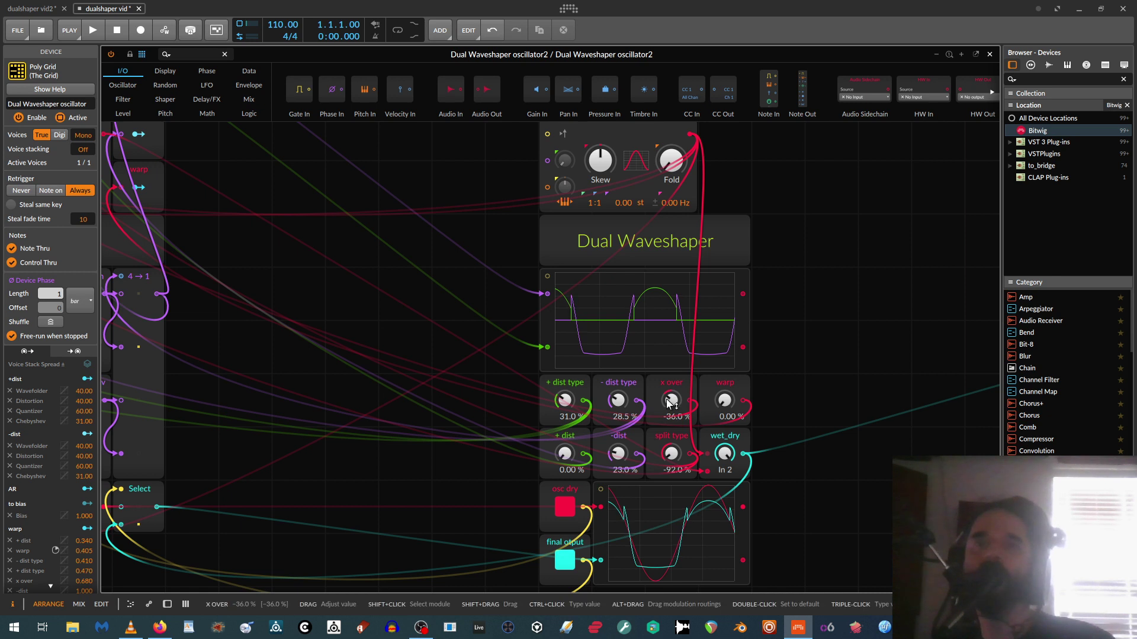
pyautogui.moveTo(669, 405); pyautogui.dragTo(669, 412)
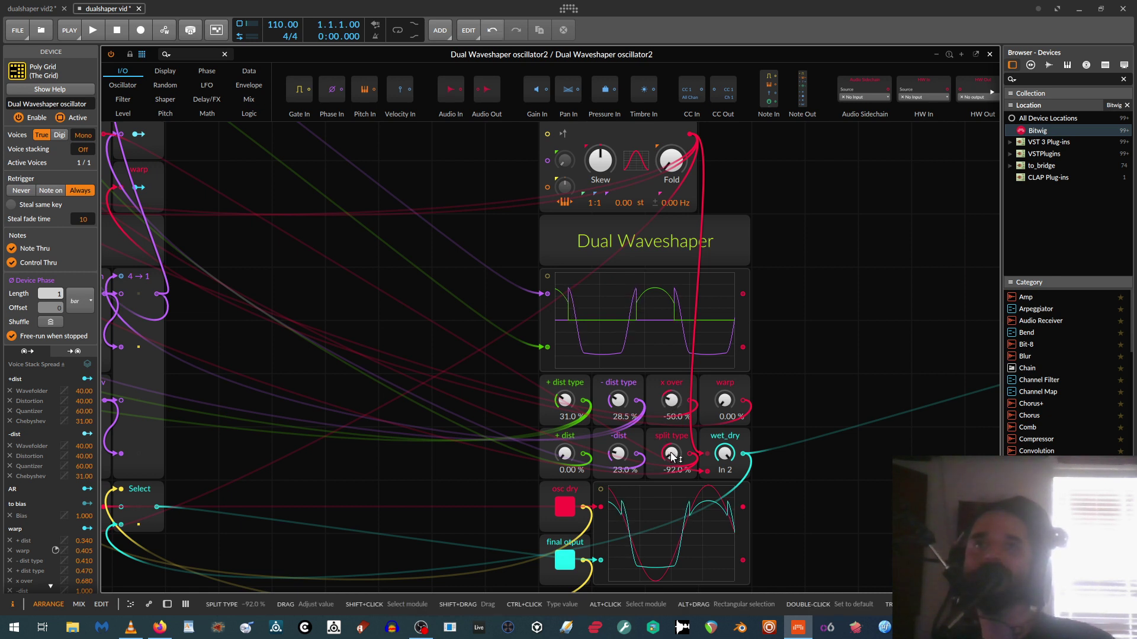
# Try split type at 100%, reset it to its 0% default, and set x over to -4%.
pyautogui.moveTo(672, 456); pyautogui.dragTo(672, 414)
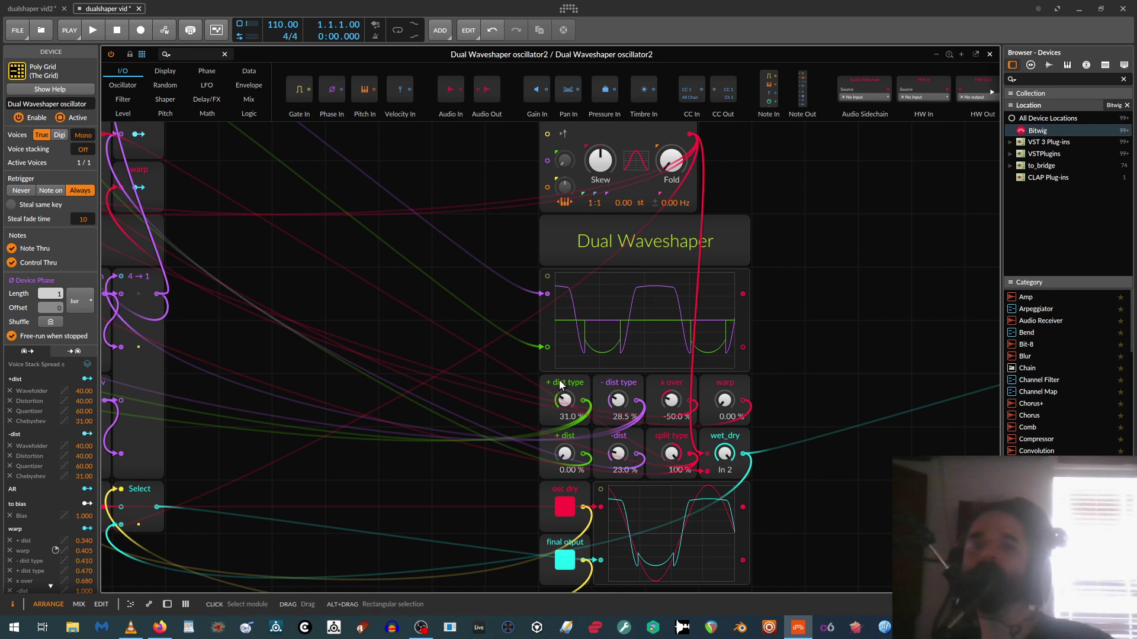
pyautogui.doubleClick(674, 455)
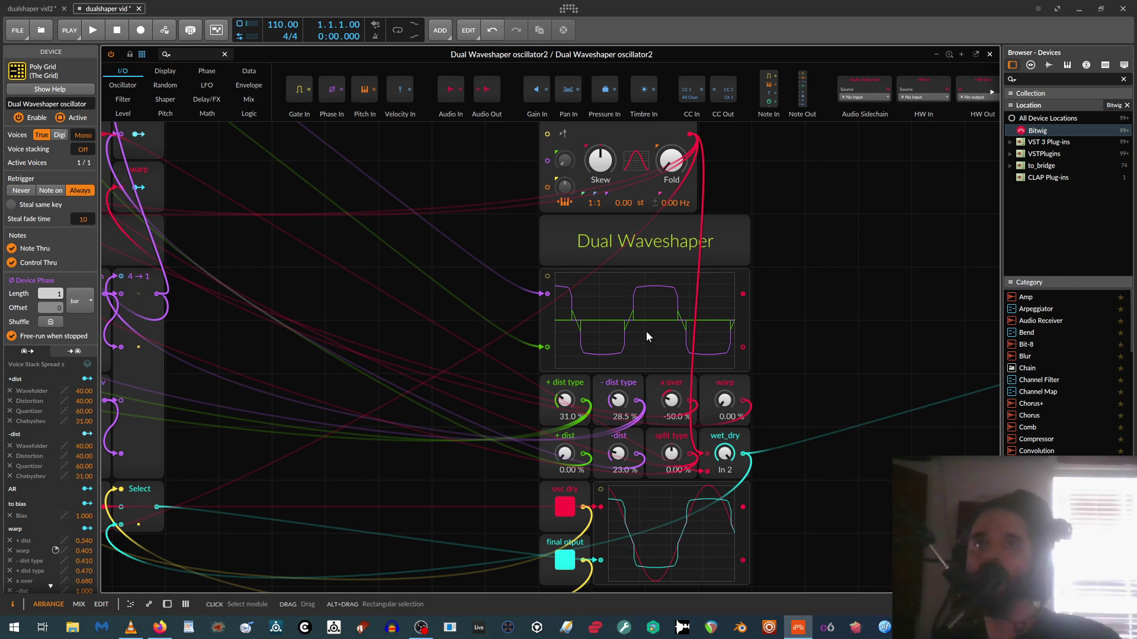
pyautogui.moveTo(671, 400); pyautogui.dragTo(671, 379)
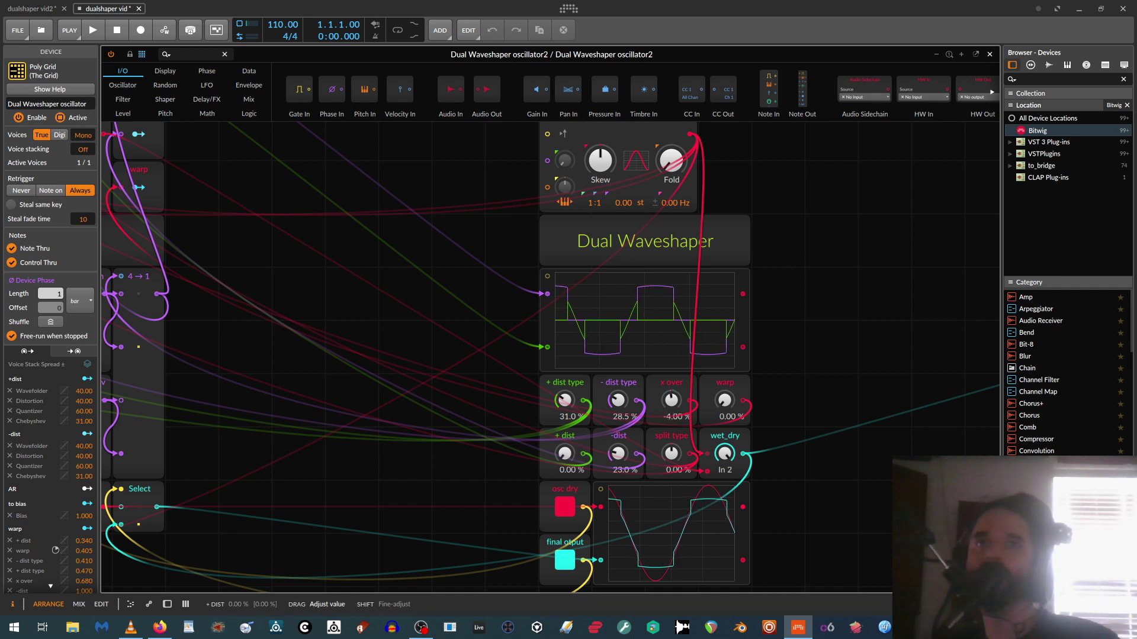
# Set + dist to 16.5%, -dist to 92.5%, - dist type to 23.5% and x over to 6%.
pyautogui.moveTo(564, 453); pyautogui.dragTo(565, 476)
pyautogui.moveTo(617, 400); pyautogui.dragTo(617, 388)
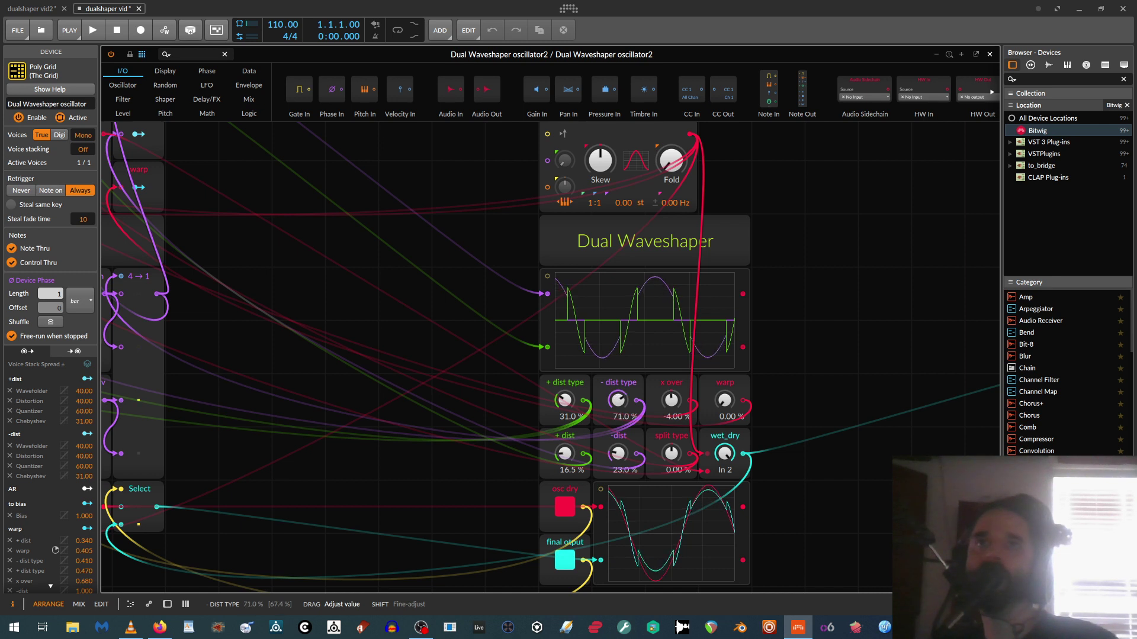
pyautogui.moveTo(617, 453); pyautogui.dragTo(618, 436)
pyautogui.moveTo(671, 400)
pyautogui.mouseDown()
pyautogui.moveTo(671, 382)
pyautogui.moveTo(671, 414)
pyautogui.mouseUp()
pyautogui.moveTo(619, 455); pyautogui.dragTo(618, 403)
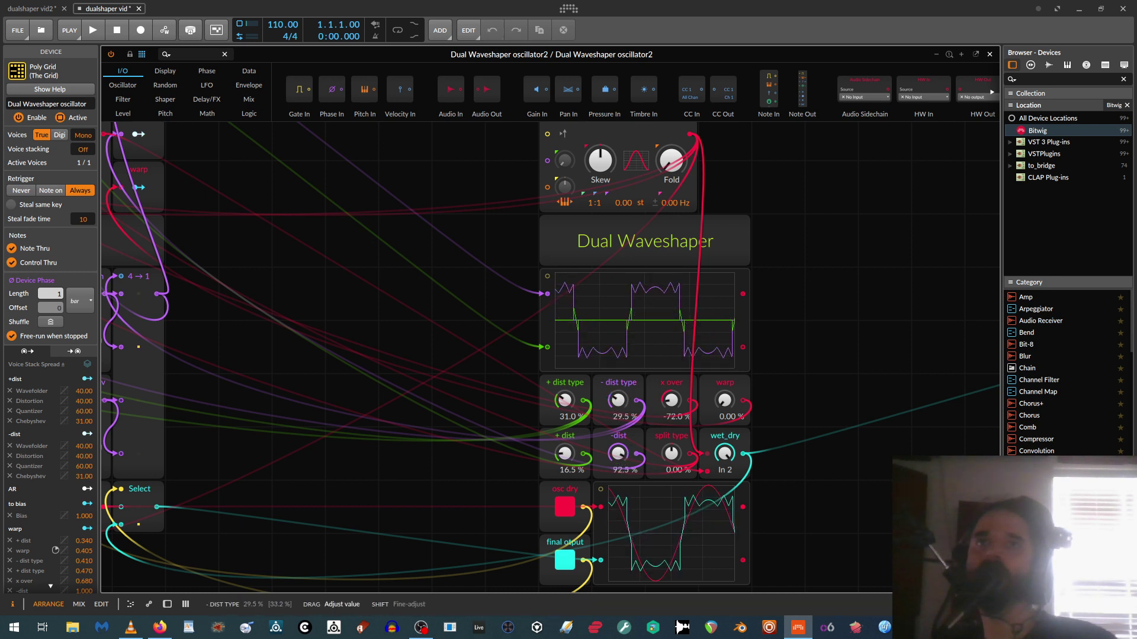
pyautogui.moveTo(671, 400); pyautogui.dragTo(671, 385)
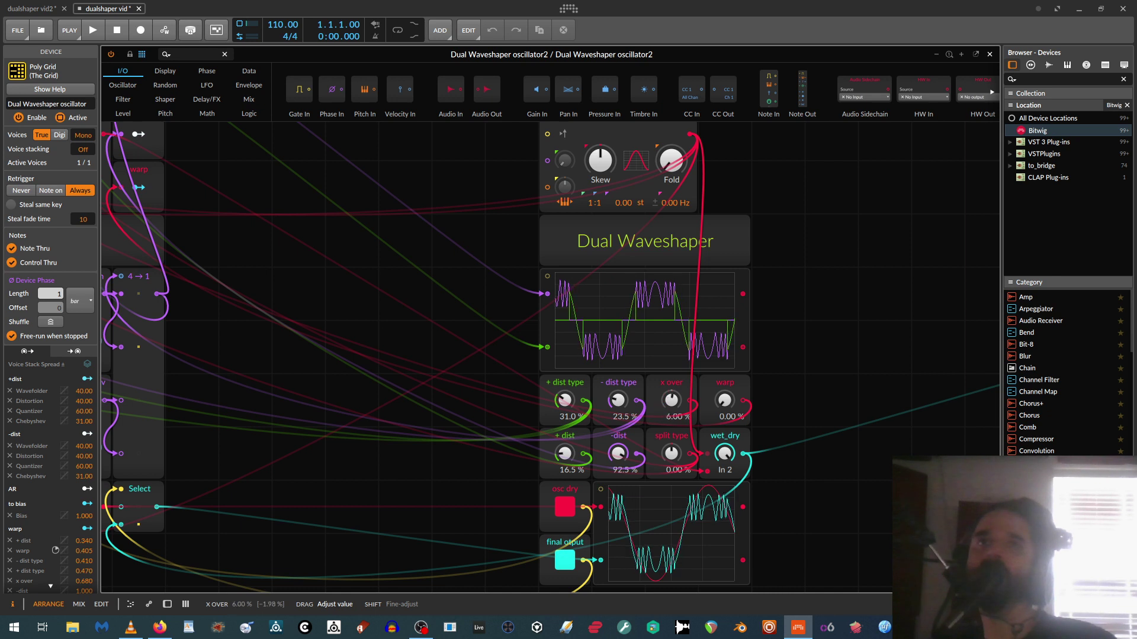
# Set + dist type to 8.5%, - dist type to 27.5%, -dist to 83.5%, x over to -37% and split type to -23%.
pyautogui.moveTo(565, 454)
pyautogui.mouseDown()
pyautogui.moveTo(565, 435)
pyautogui.moveTo(565, 457)
pyautogui.mouseUp()
pyautogui.moveTo(565, 400); pyautogui.dragTo(564, 409)
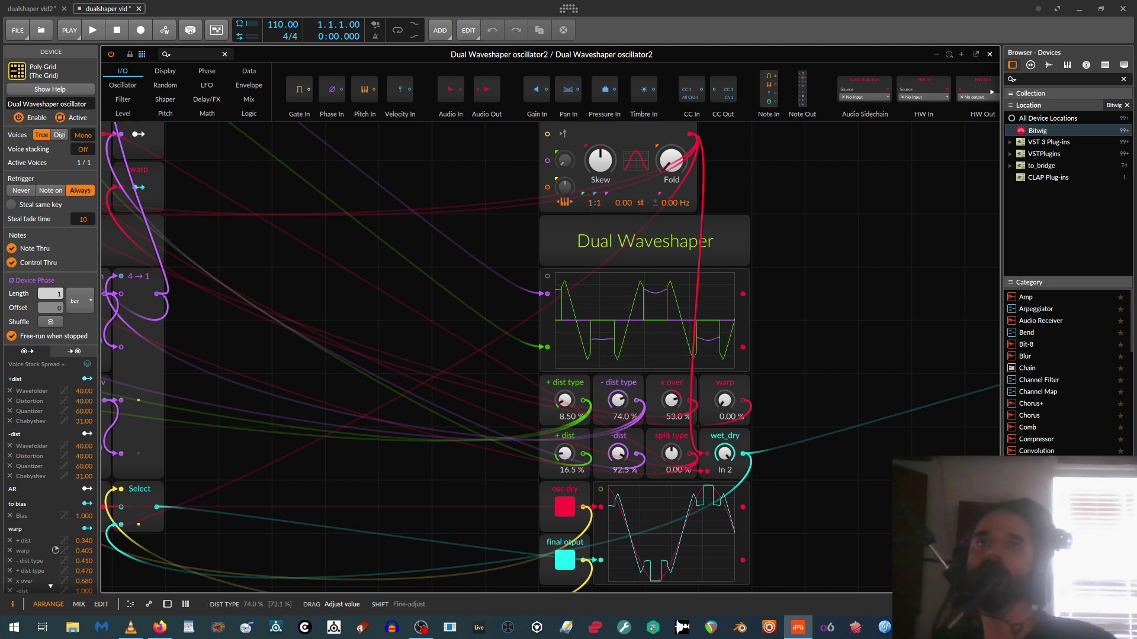
pyautogui.moveTo(618, 401); pyautogui.dragTo(618, 398)
pyautogui.moveTo(618, 454); pyautogui.dragTo(617, 458)
pyautogui.moveTo(672, 400)
pyautogui.mouseDown()
pyautogui.moveTo(671, 413)
pyautogui.moveTo(672, 396)
pyautogui.mouseUp()
pyautogui.moveTo(617, 453); pyautogui.dragTo(617, 432)
pyautogui.moveTo(671, 400)
pyautogui.mouseDown()
pyautogui.moveTo(671, 455)
pyautogui.moveTo(671, 365)
pyautogui.moveTo(670, 469)
pyautogui.moveTo(671, 403)
pyautogui.moveTo(671, 416)
pyautogui.mouseUp()
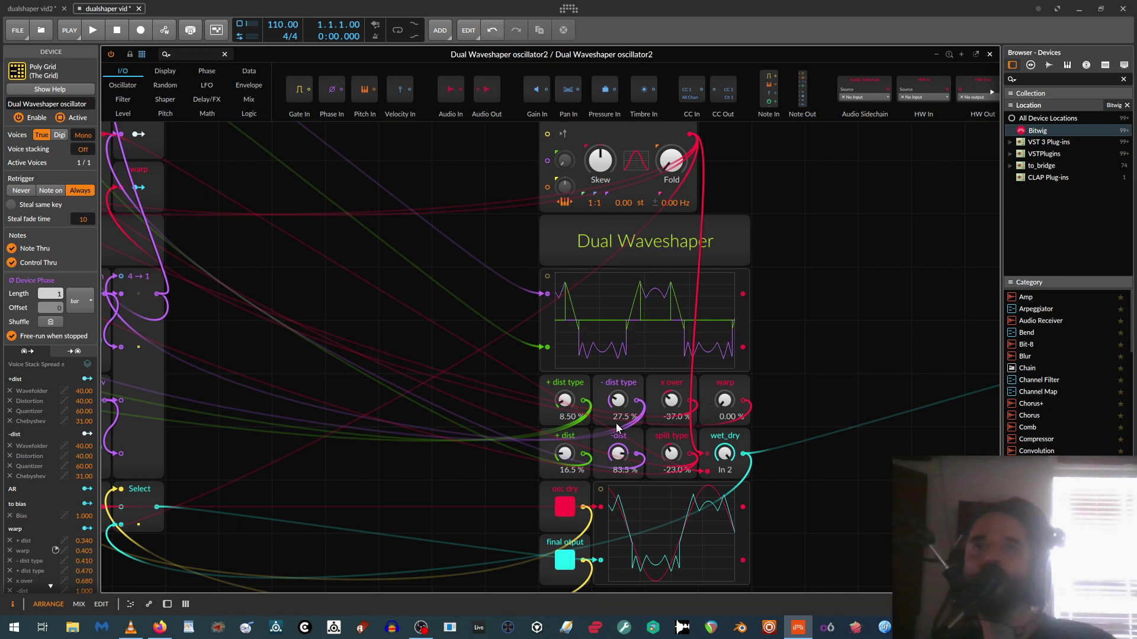
# Set -dist to 40%, + dist to 26.5%, split type to -74% and x over to 53%.
pyautogui.moveTo(620, 454); pyautogui.dragTo(619, 486)
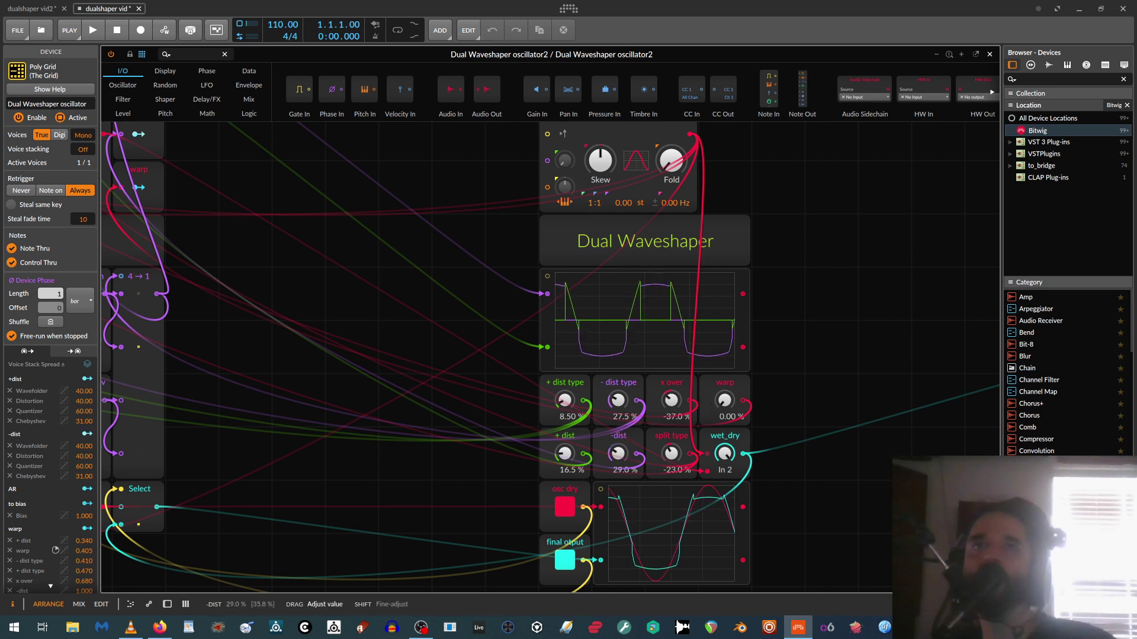
pyautogui.moveTo(563, 459); pyautogui.dragTo(627, 453)
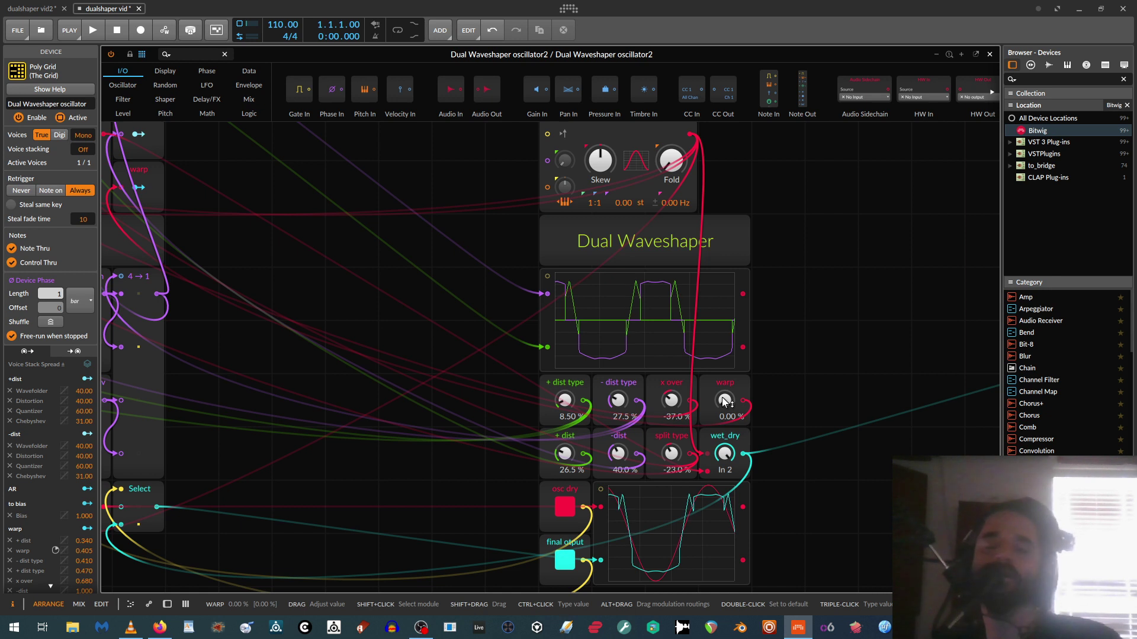
pyautogui.moveTo(725, 401)
pyautogui.mouseDown()
pyautogui.moveTo(725, 355)
pyautogui.moveTo(725, 401)
pyautogui.mouseUp()
pyautogui.moveTo(667, 438); pyautogui.dragTo(667, 473)
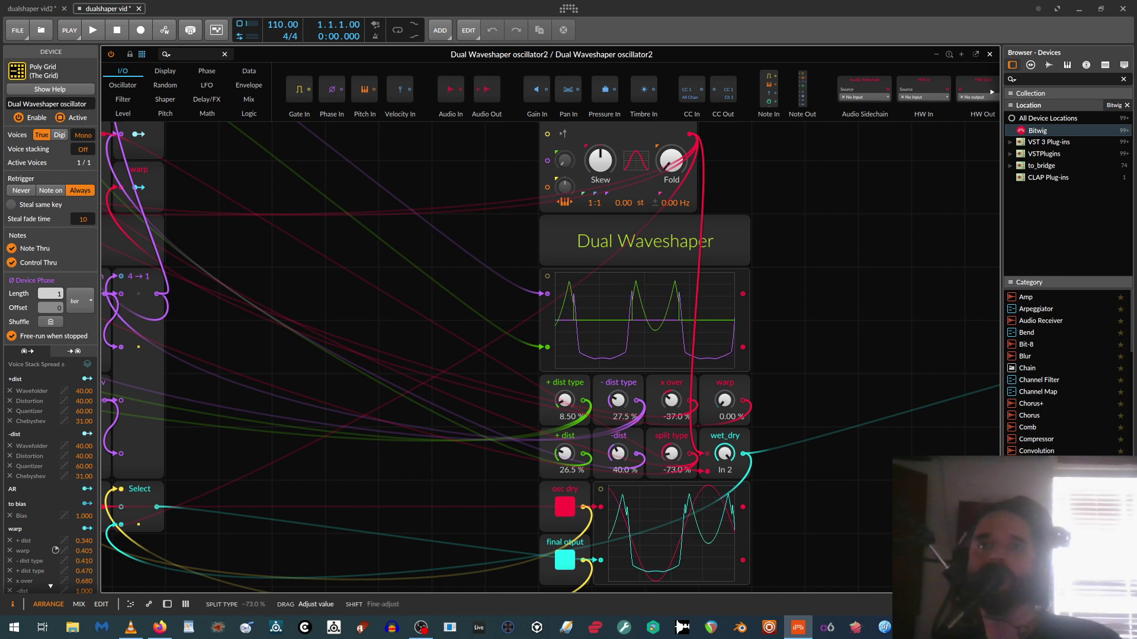
pyautogui.moveTo(672, 400); pyautogui.dragTo(671, 364)
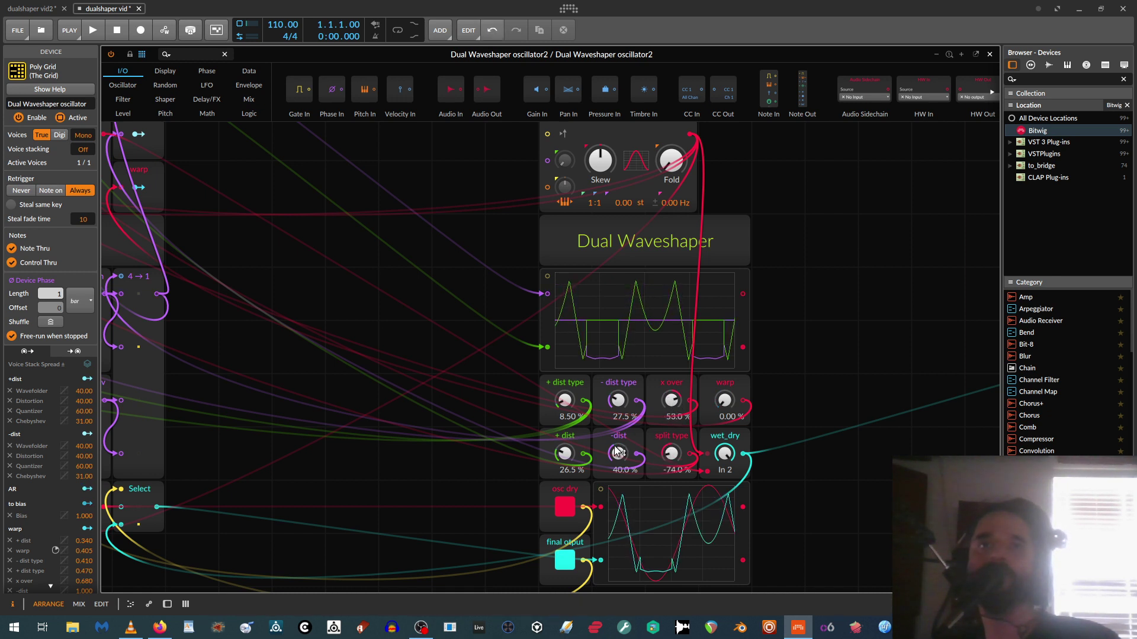
# Set + dist to 19.5%, - dist type to 79.5% and -dist to 62.5%.
pyautogui.moveTo(564, 454)
pyautogui.mouseDown()
pyautogui.moveTo(565, 435)
pyautogui.moveTo(565, 458)
pyautogui.mouseUp()
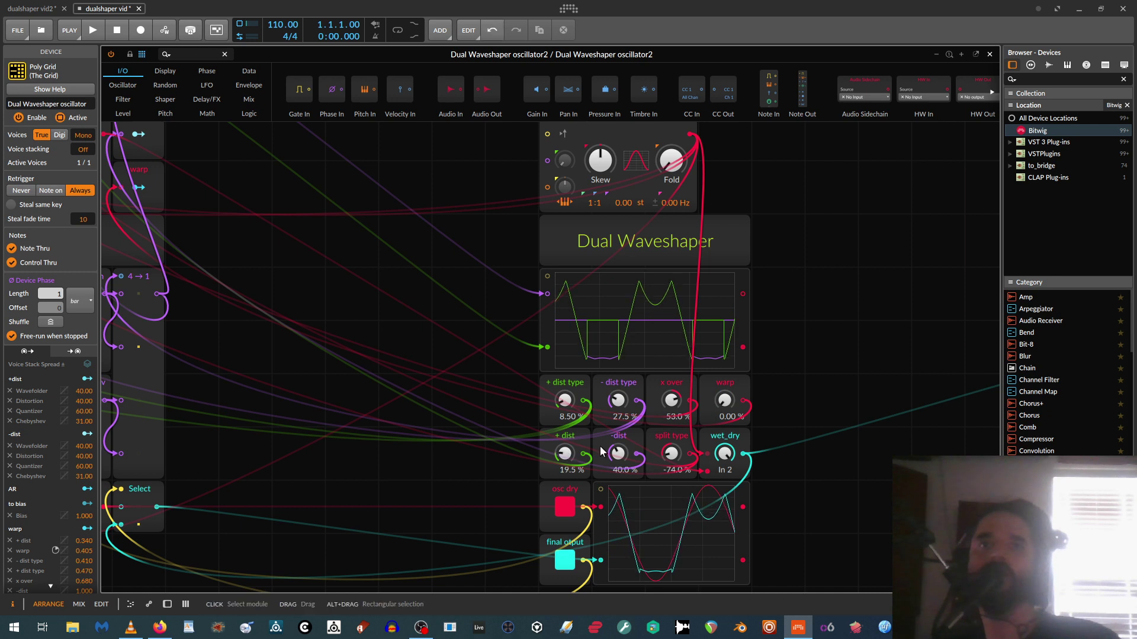
pyautogui.moveTo(734, 406)
pyautogui.mouseDown()
pyautogui.moveTo(734, 358)
pyautogui.moveTo(734, 408)
pyautogui.mouseUp()
pyautogui.moveTo(617, 400); pyautogui.dragTo(618, 380)
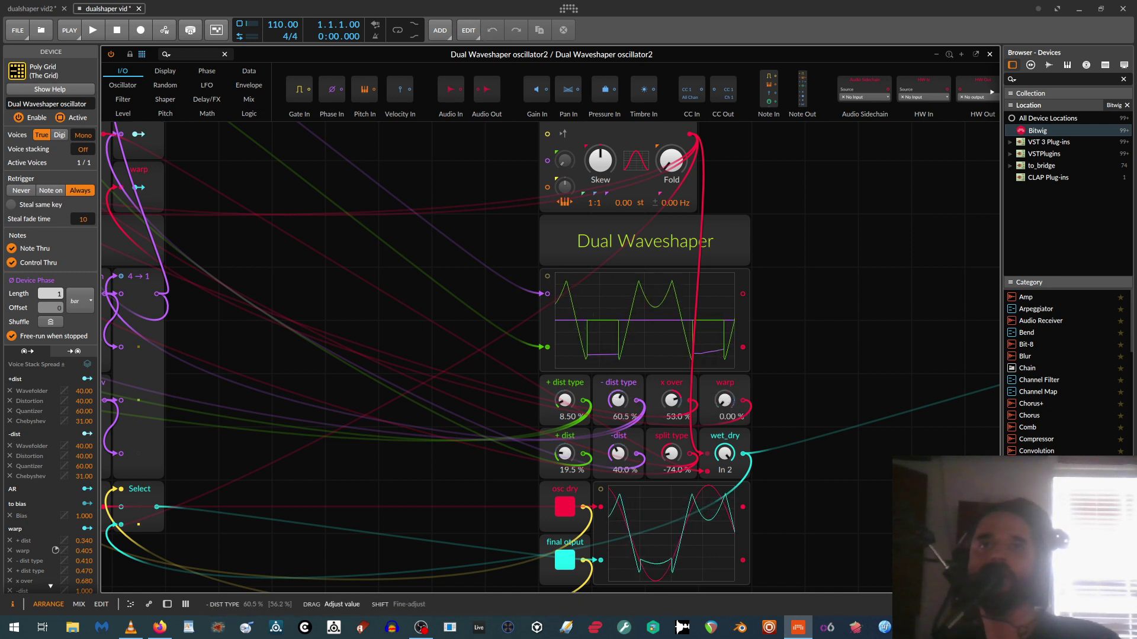
pyautogui.moveTo(618, 454); pyautogui.dragTo(617, 450)
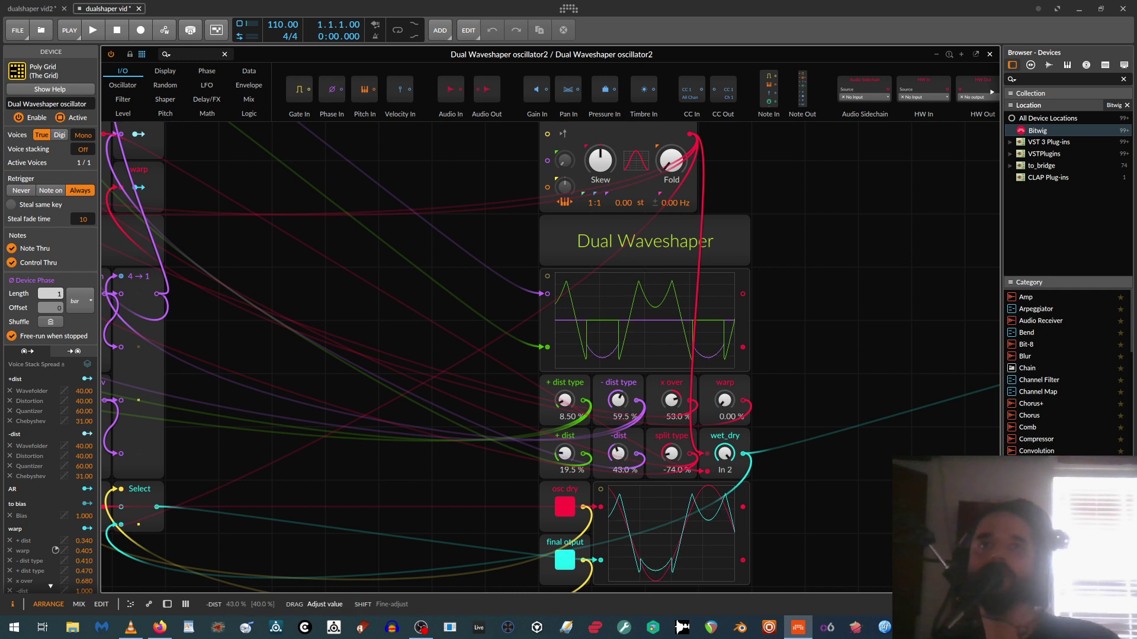
pyautogui.moveTo(617, 401); pyautogui.dragTo(617, 388)
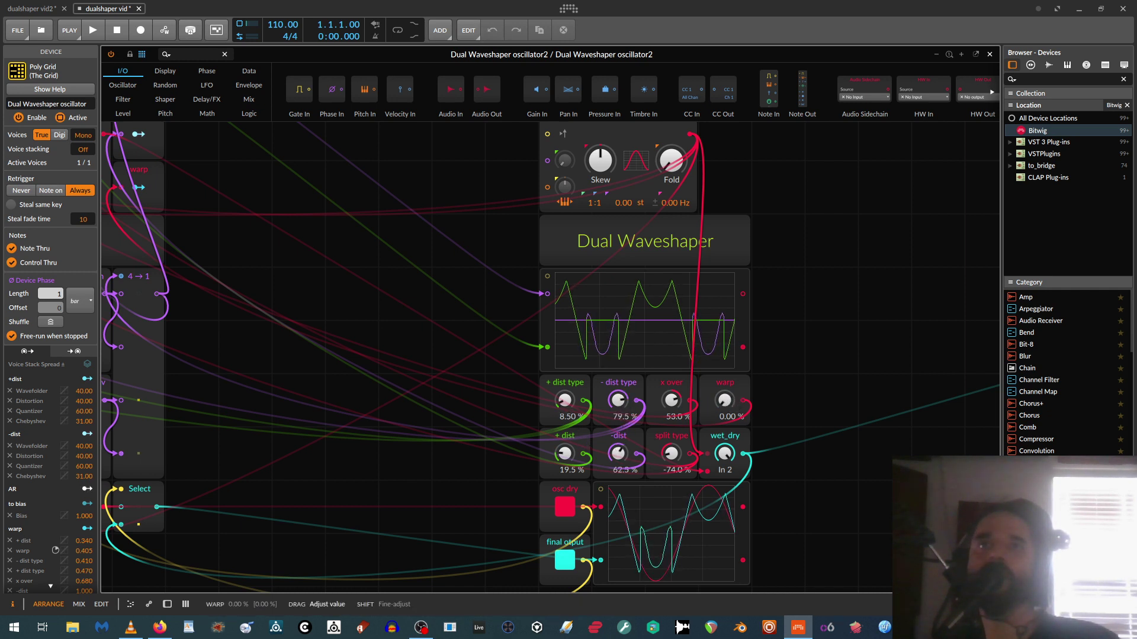
# Set warp to 0.5%, + dist type to 65% and + dist to 67%.
pyautogui.moveTo(725, 400); pyautogui.dragTo(725, 400)
pyautogui.moveTo(564, 400); pyautogui.dragTo(564, 392)
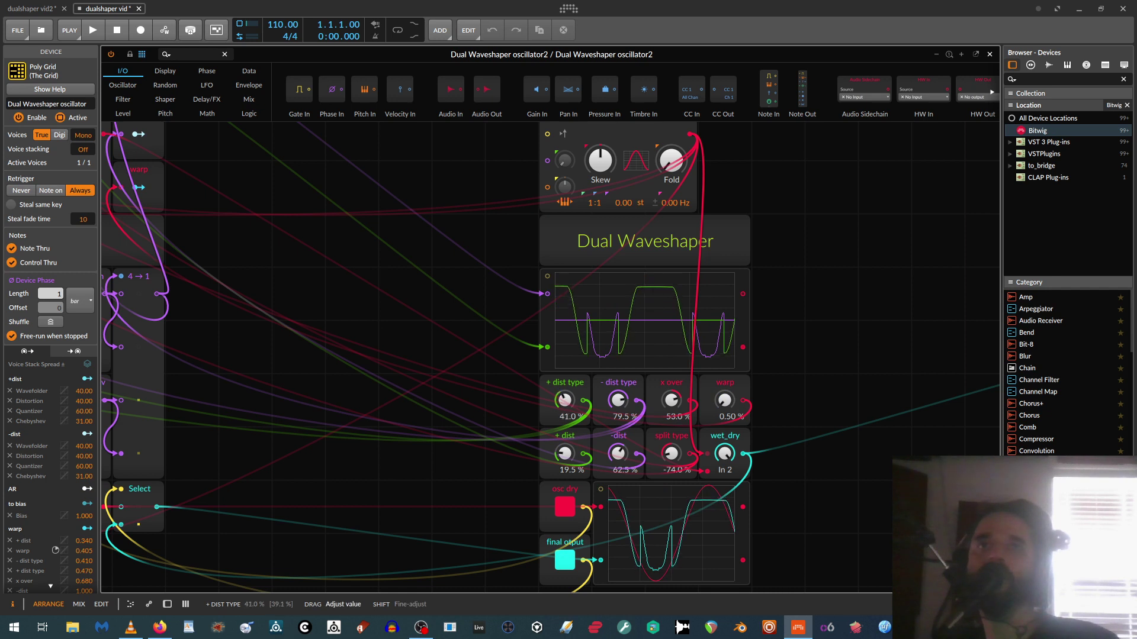
pyautogui.moveTo(564, 454); pyautogui.dragTo(564, 443)
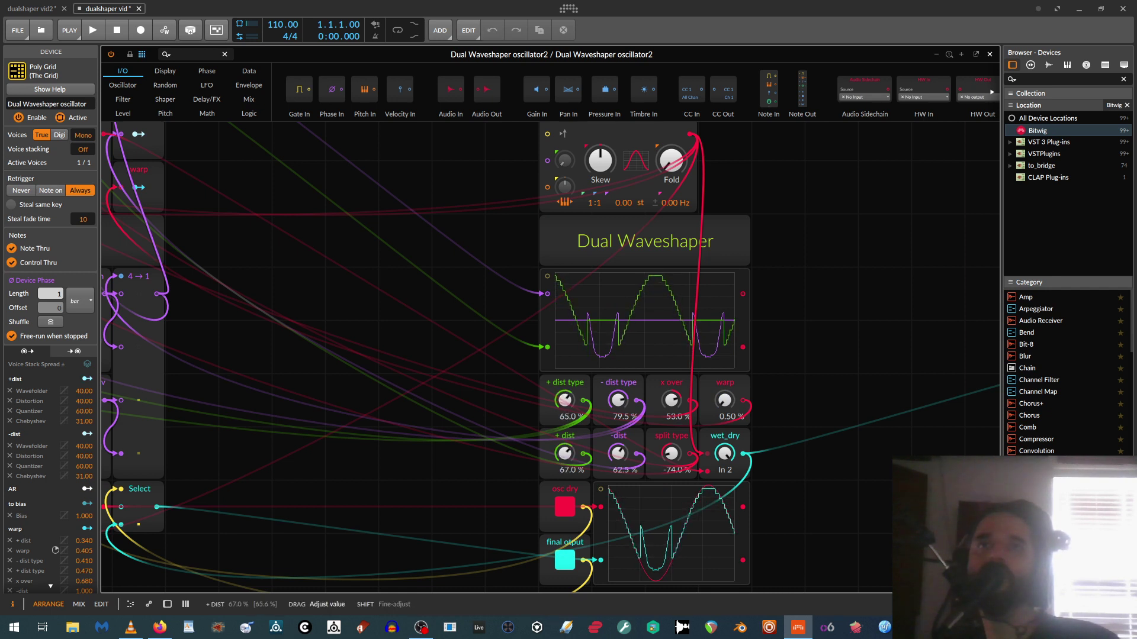
# Set - dist type to 6.5%, -dist to 35%, + dist type to 56.5% and warp to 0%.
pyautogui.moveTo(618, 400); pyautogui.dragTo(617, 411)
pyautogui.moveTo(618, 453); pyautogui.dragTo(618, 472)
pyautogui.moveTo(564, 400); pyautogui.dragTo(564, 404)
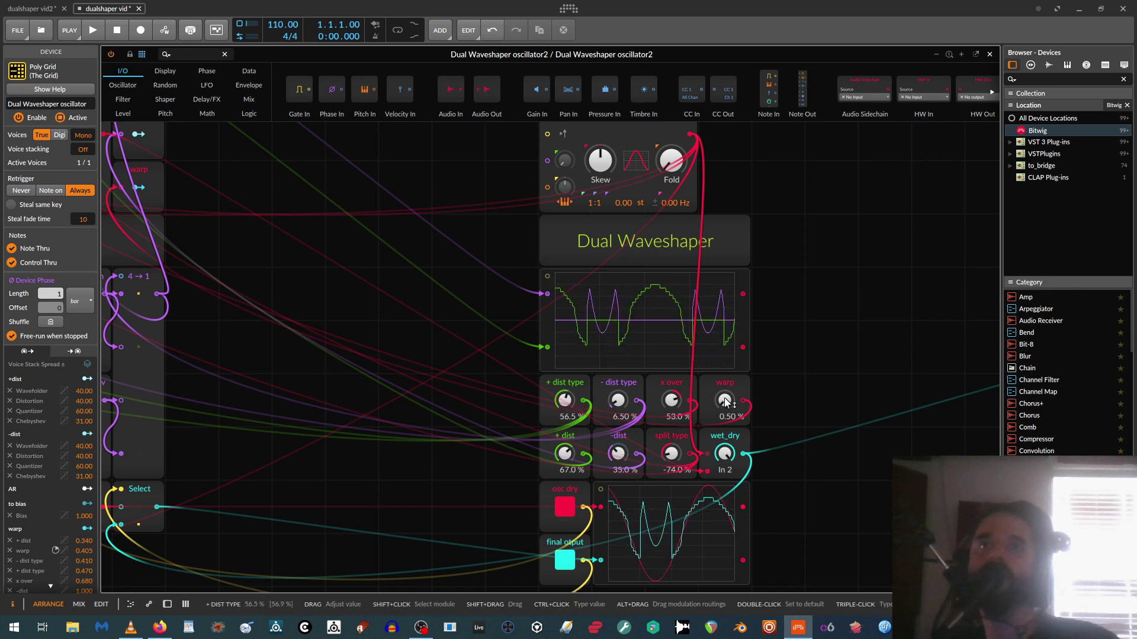
pyautogui.moveTo(725, 400)
pyautogui.mouseDown()
pyautogui.moveTo(724, 382)
pyautogui.moveTo(729, 400)
pyautogui.mouseUp()
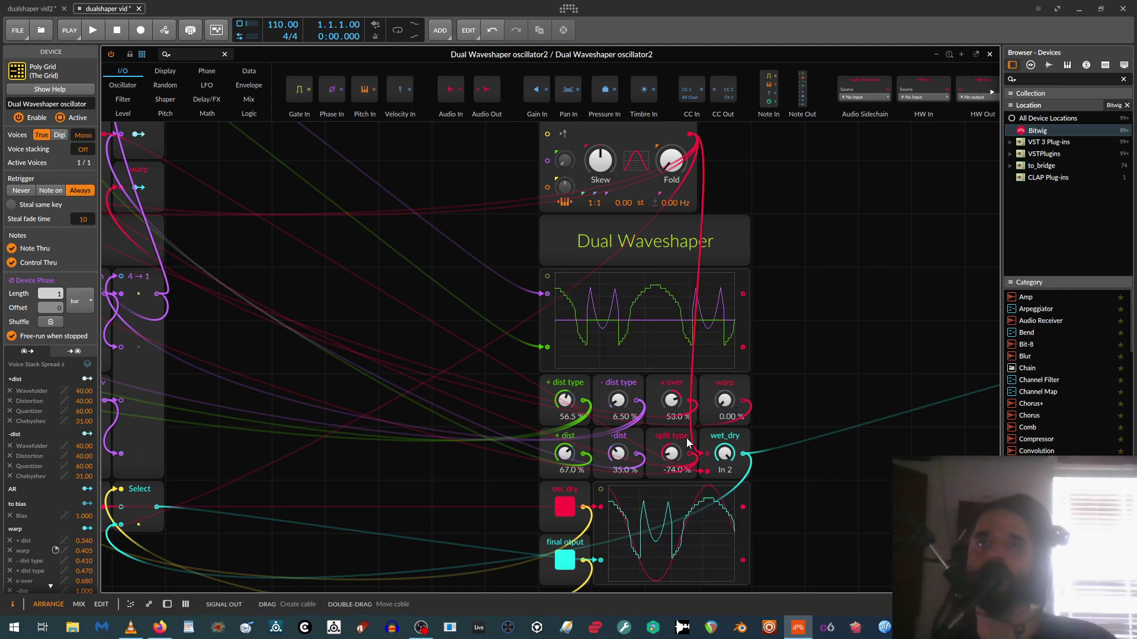
# Reset split type to its 0% default and raise warp to 21%.
pyautogui.moveTo(671, 454)
pyautogui.mouseDown()
pyautogui.moveTo(671, 468)
pyautogui.moveTo(671, 445)
pyautogui.mouseUp()
pyautogui.doubleClick(671, 454)
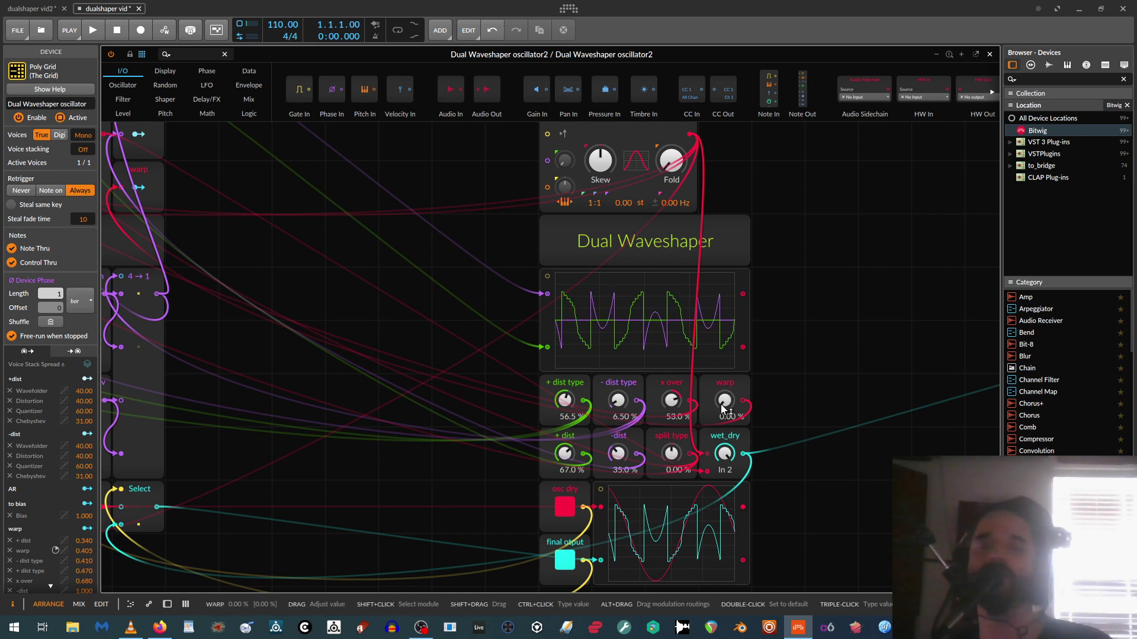
pyautogui.moveTo(722, 403); pyautogui.dragTo(722, 391)
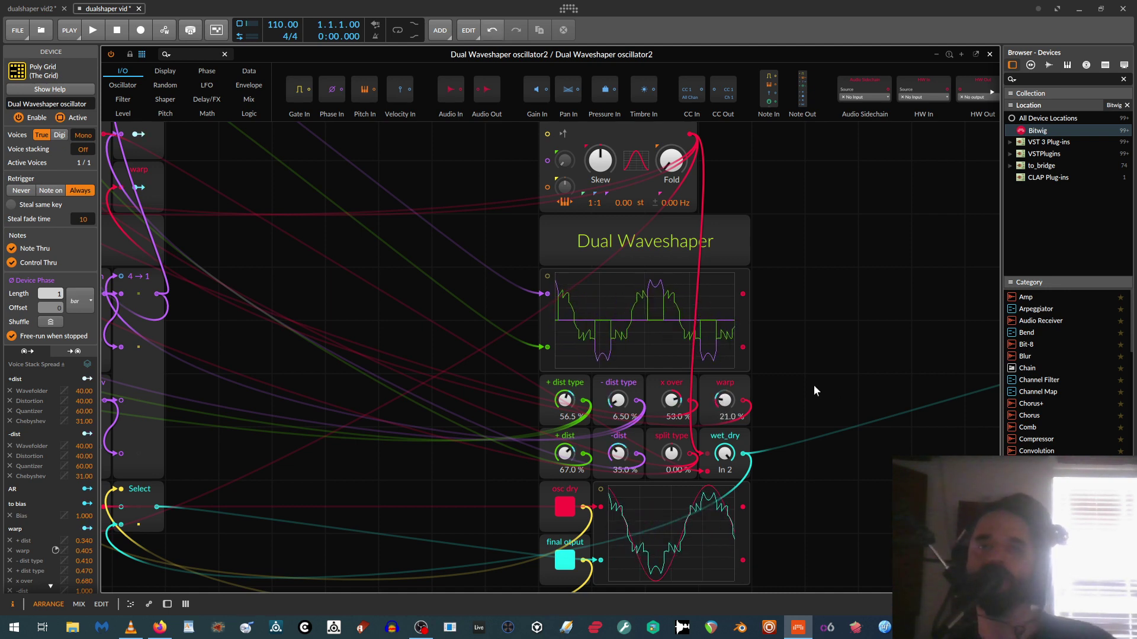
# Compare the final output and osc dry waveforms in the lower scope by switching each one off and back on.
pyautogui.scroll(-3, 787, 376)
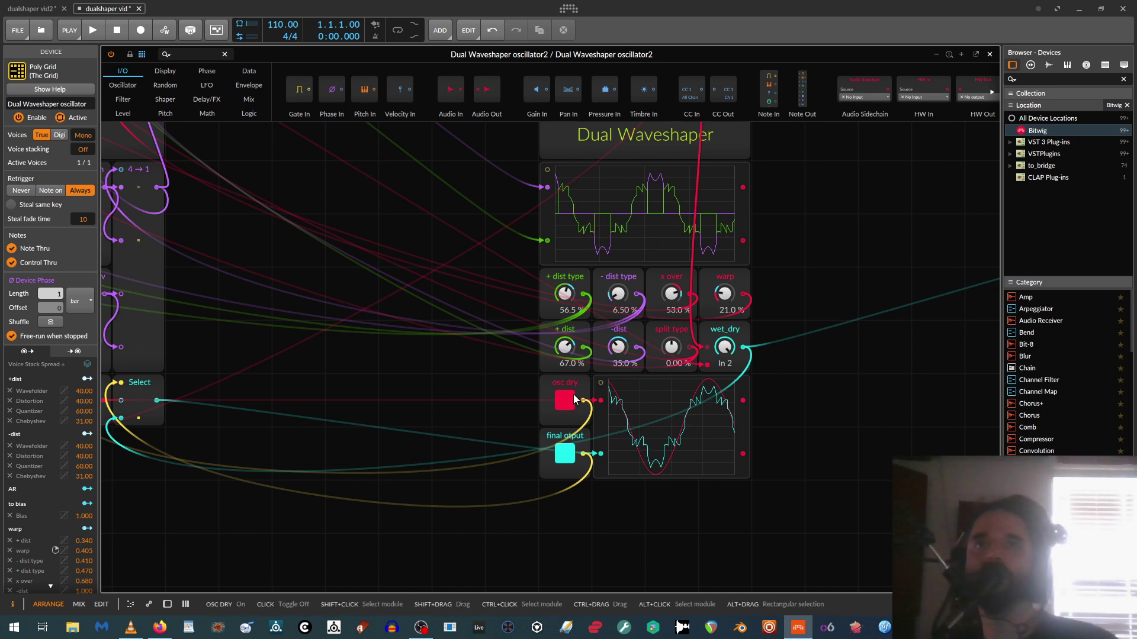
pyautogui.click(564, 454)
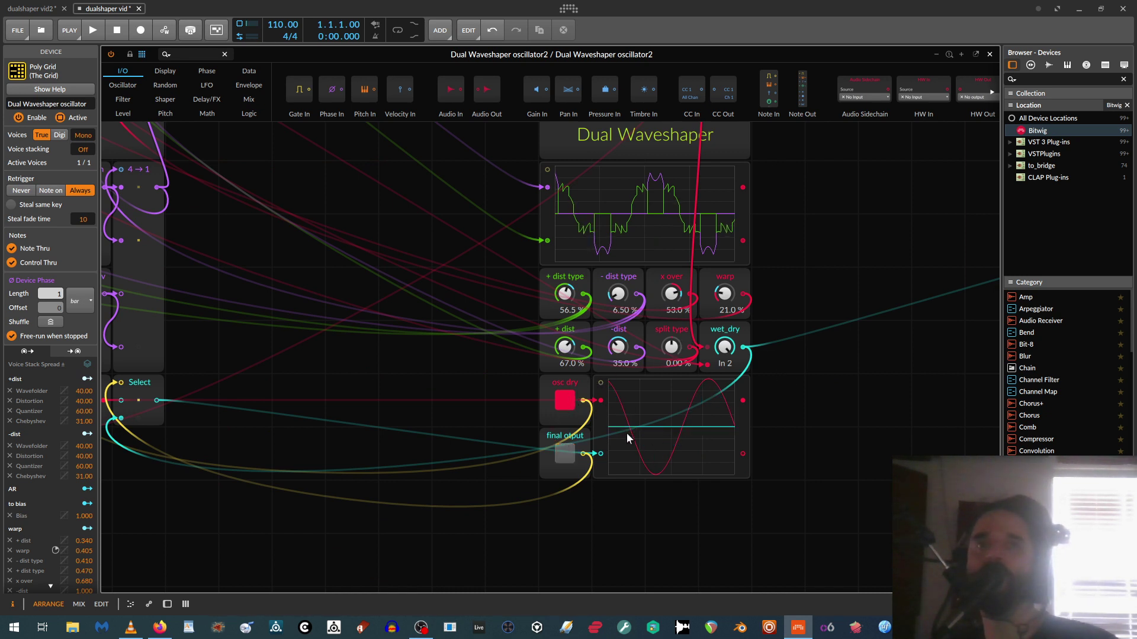
pyautogui.click(567, 400)
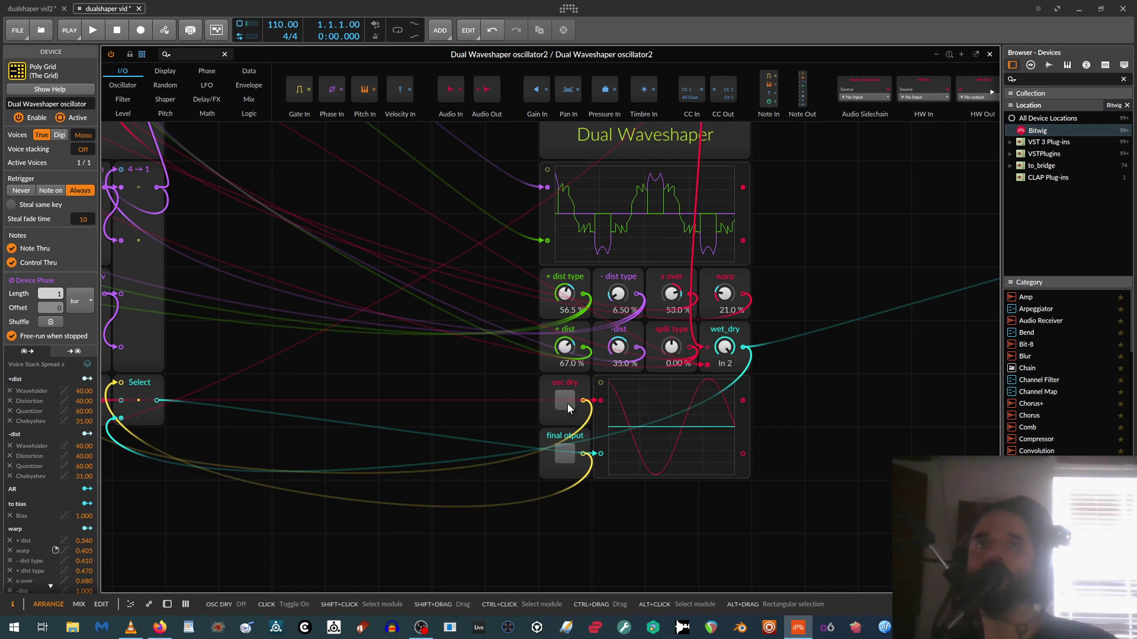
pyautogui.click(563, 455)
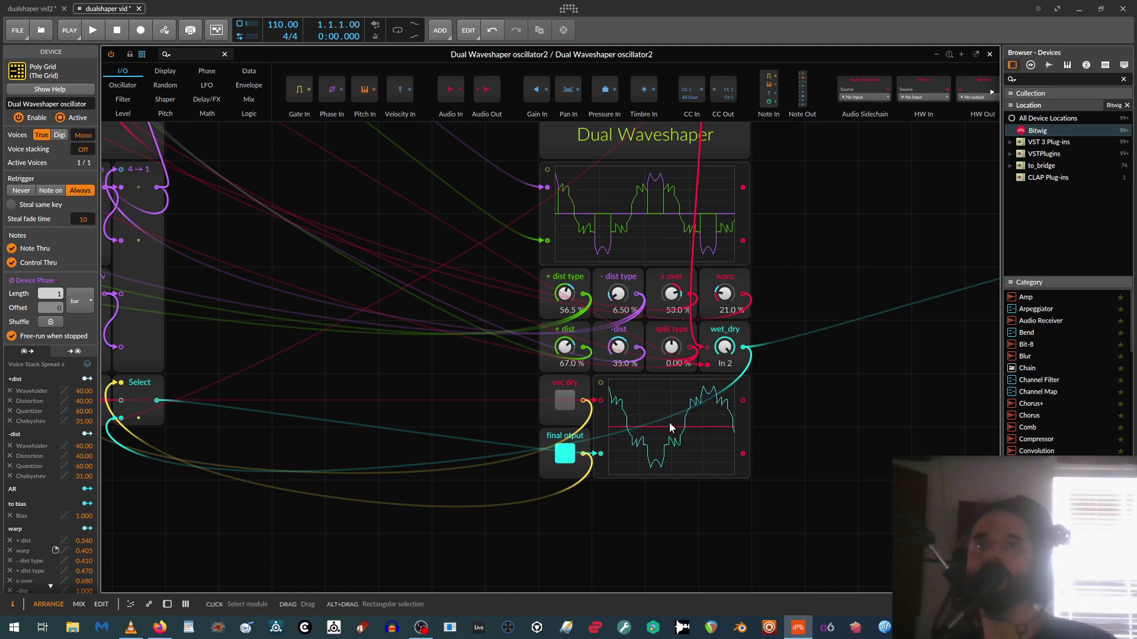
pyautogui.click(567, 399)
# Add a second Sine oscillator beside the first, patch its output into the first one's phase modulation and detune it to 0.22 Hz.
pyautogui.scroll(3, 646, 361)
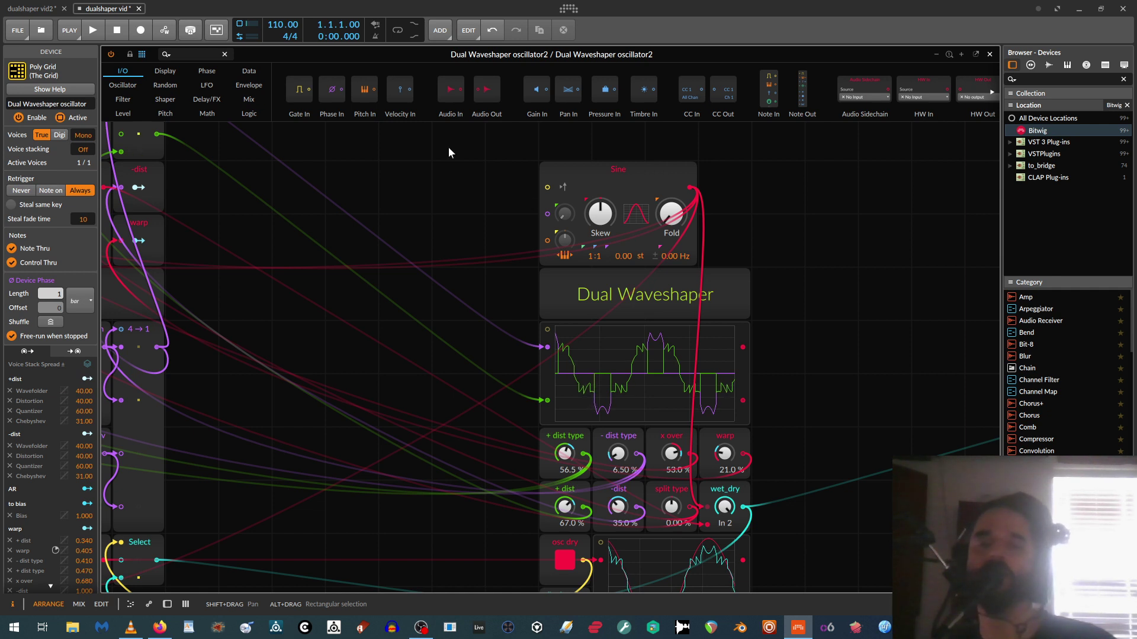
pyautogui.click(628, 172)
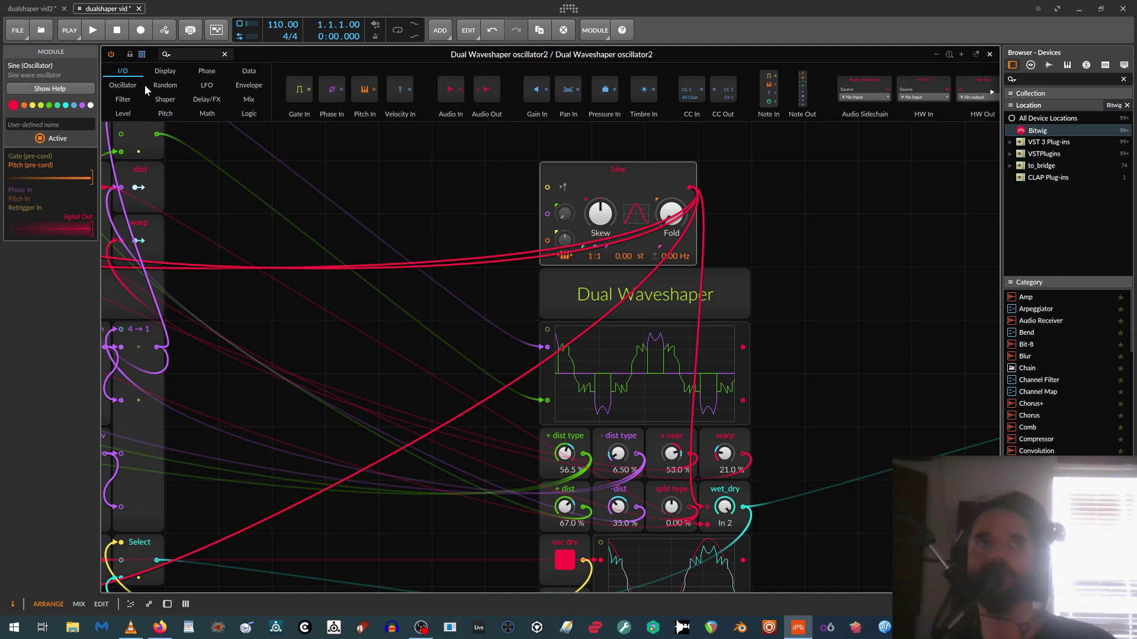
pyautogui.click(122, 84)
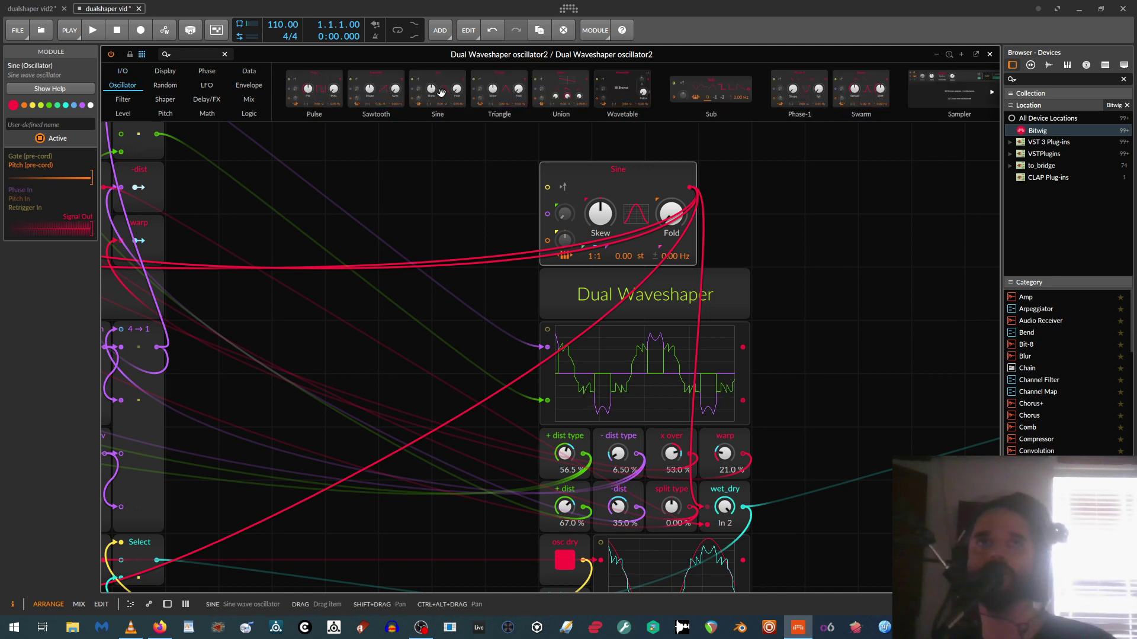
pyautogui.moveTo(438, 89); pyautogui.dragTo(395, 176)
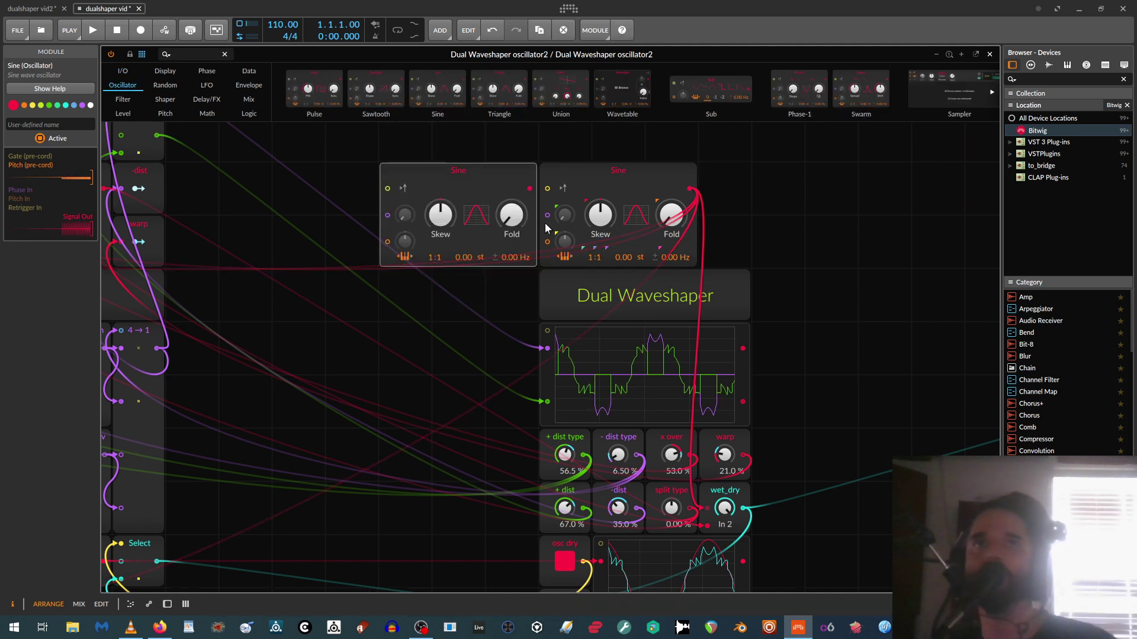
pyautogui.moveTo(529, 189); pyautogui.dragTo(564, 205)
pyautogui.moveTo(515, 257); pyautogui.dragTo(515, 253)
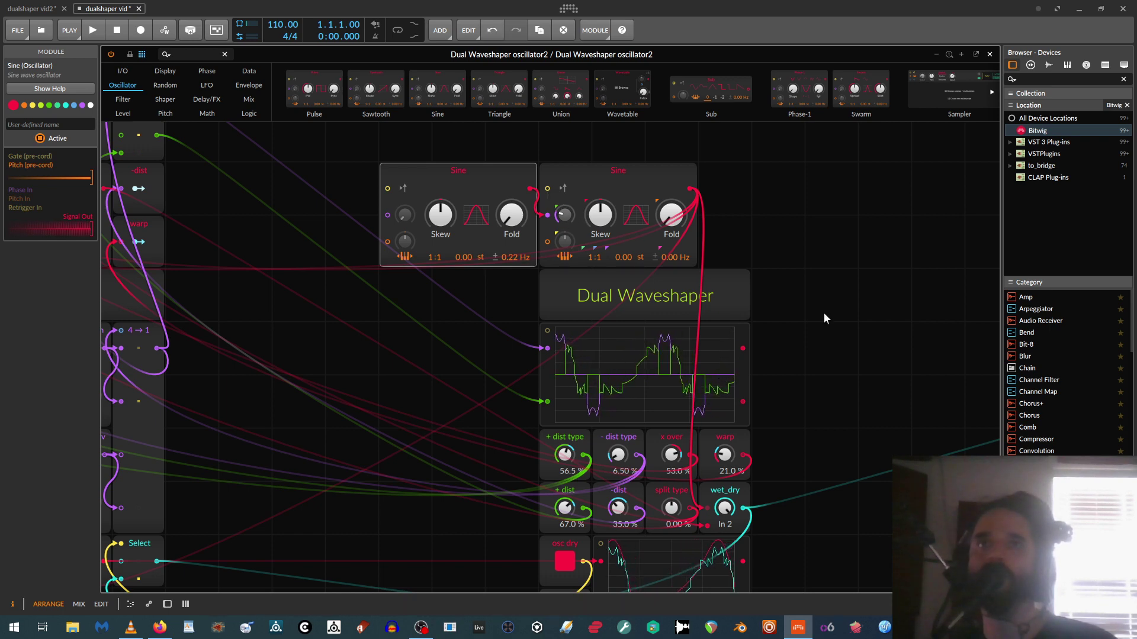
# Set - dist type to 62%, -dist to 18.5%, + dist type to 10% and + dist to 0%.
pyautogui.scroll(-3, 821, 311)
pyautogui.moveTo(672, 349); pyautogui.dragTo(620, 322)
pyautogui.hotkey('ctrl', 'z')
pyautogui.hotkey('ctrl', 'z')
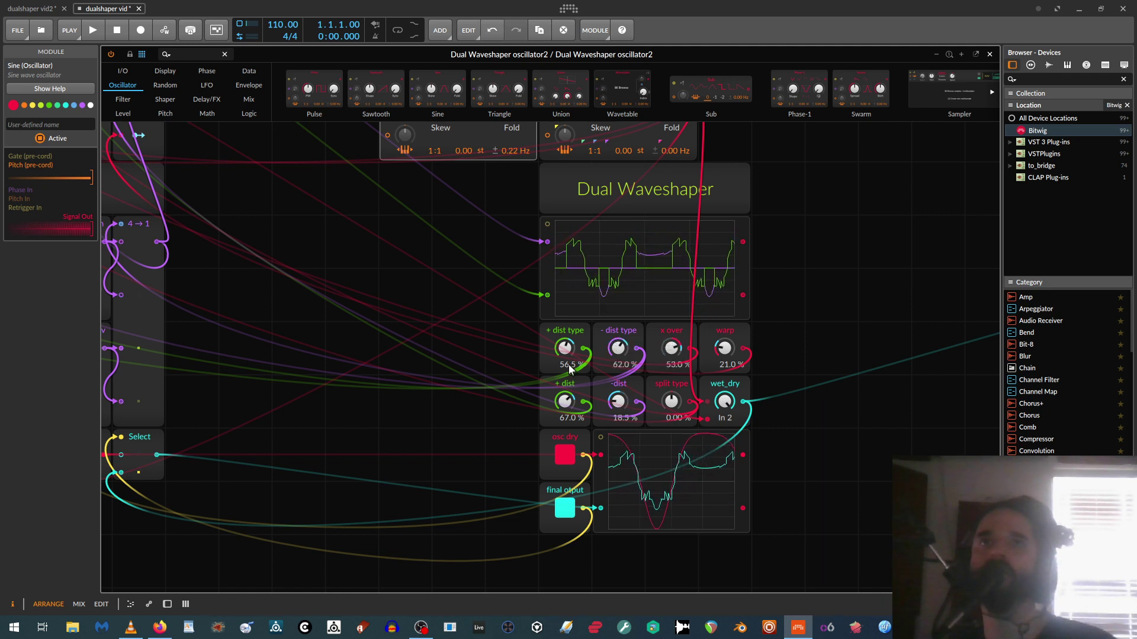
pyautogui.moveTo(570, 362); pyautogui.dragTo(570, 395)
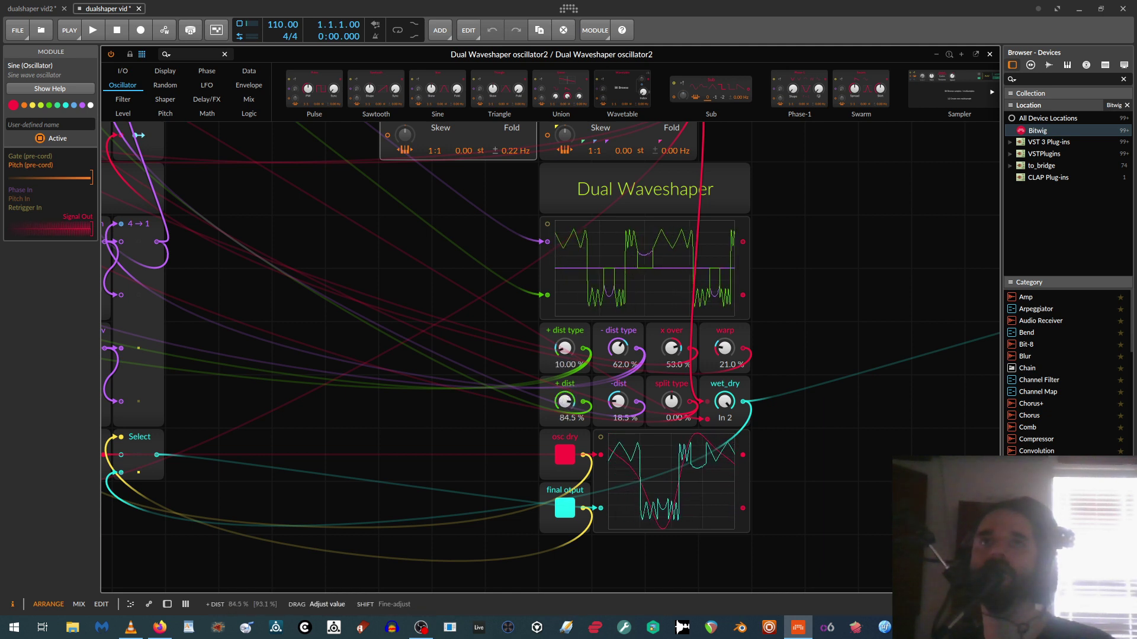
pyautogui.moveTo(566, 402); pyautogui.dragTo(566, 415)
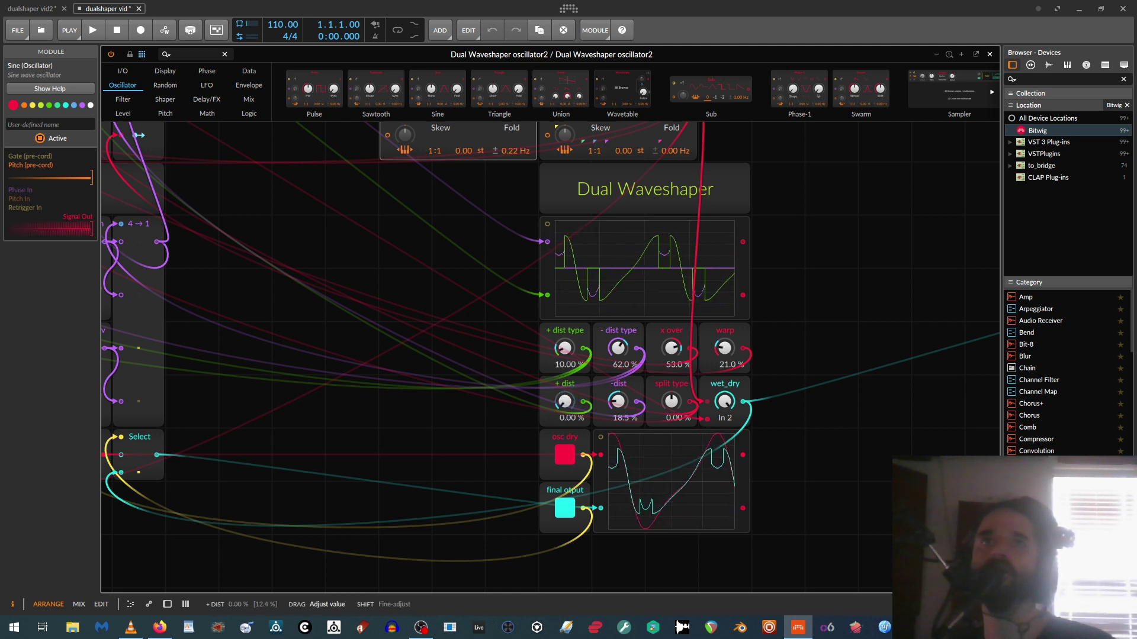
# Set split type to -100%, + dist to 71%, - dist type to 93%, -dist to 54.5% and + dist type to 43%.
pyautogui.moveTo(671, 402); pyautogui.dragTo(671, 408)
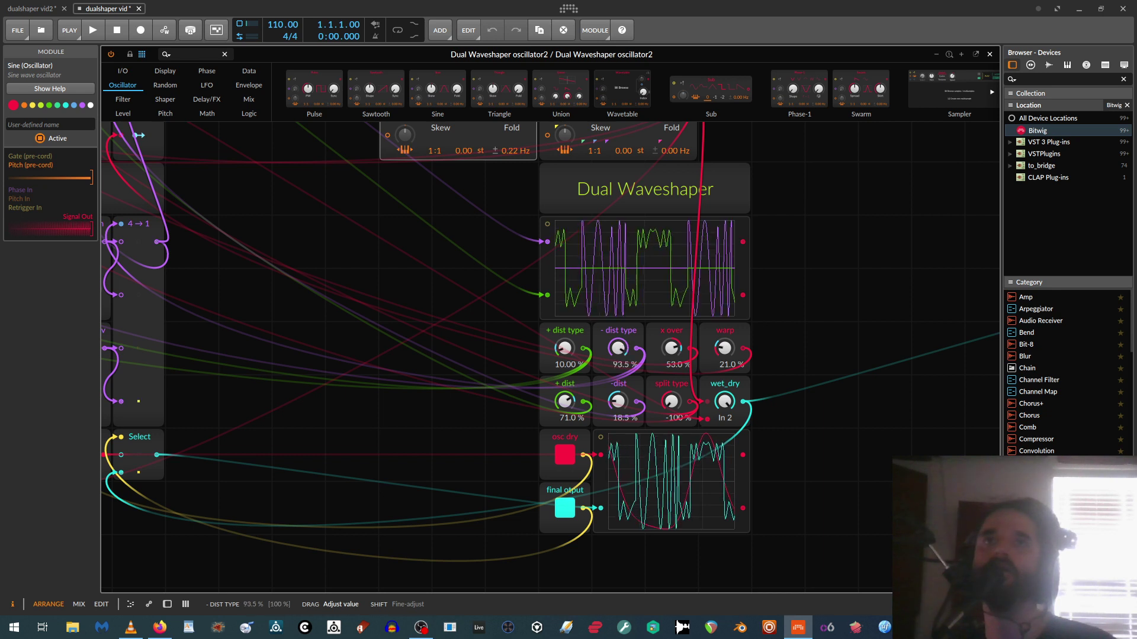
pyautogui.moveTo(619, 404); pyautogui.dragTo(619, 419)
pyautogui.moveTo(565, 348); pyautogui.dragTo(565, 332)
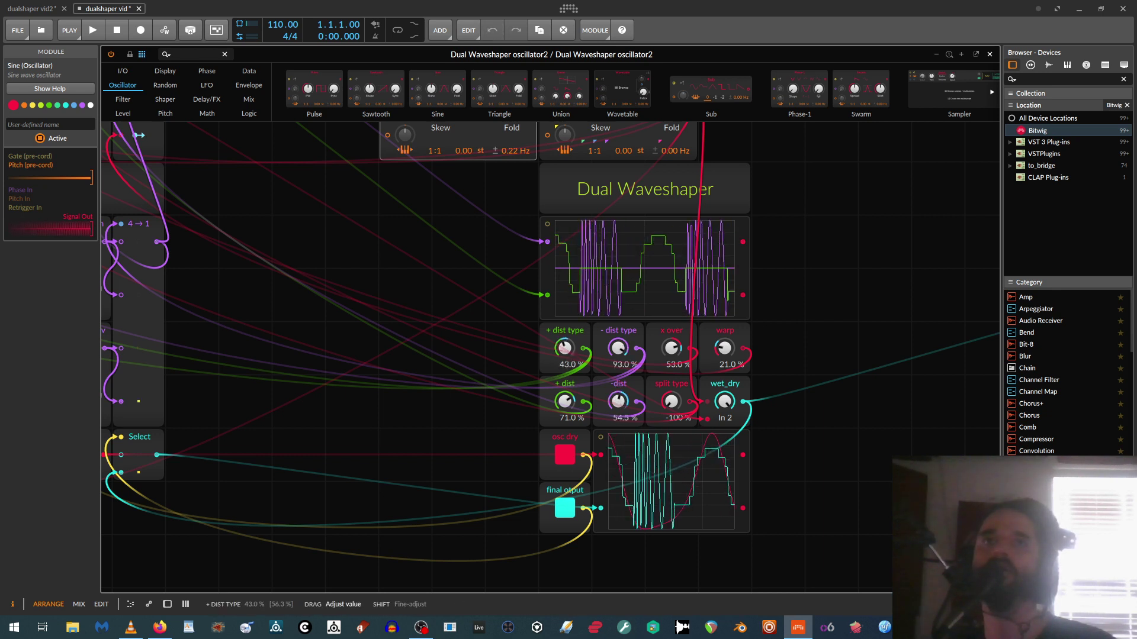
# Set + dist type to 66%, + dist to 68%, - dist type to 96%, and bring -dist and warp to 0%.
pyautogui.moveTo(565, 401); pyautogui.dragTo(564, 416)
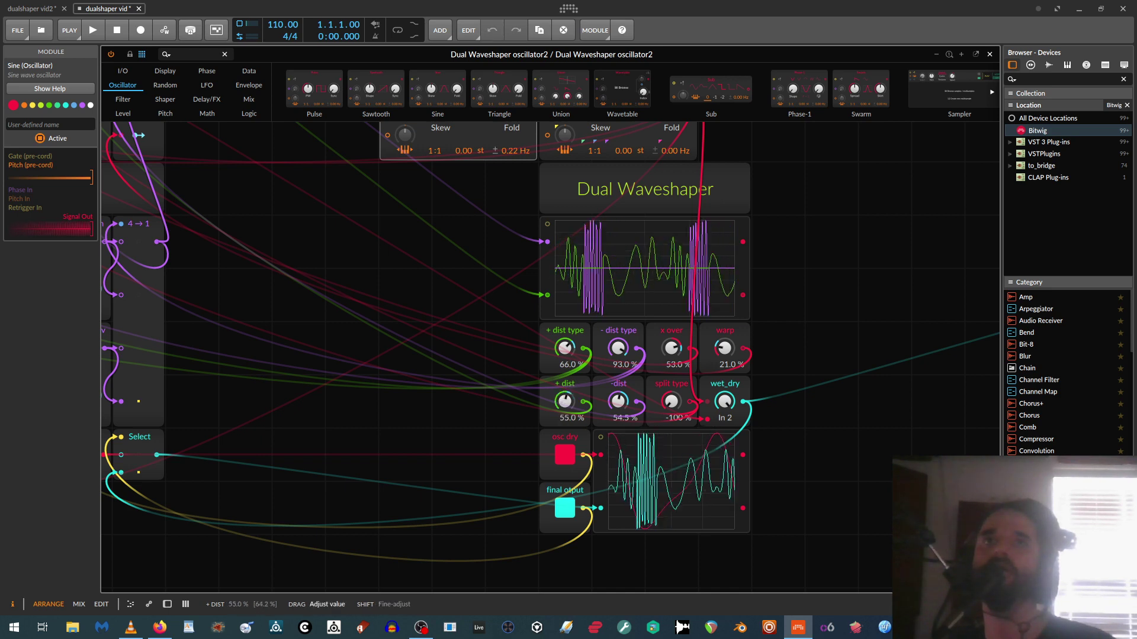
pyautogui.moveTo(618, 348); pyautogui.dragTo(618, 341)
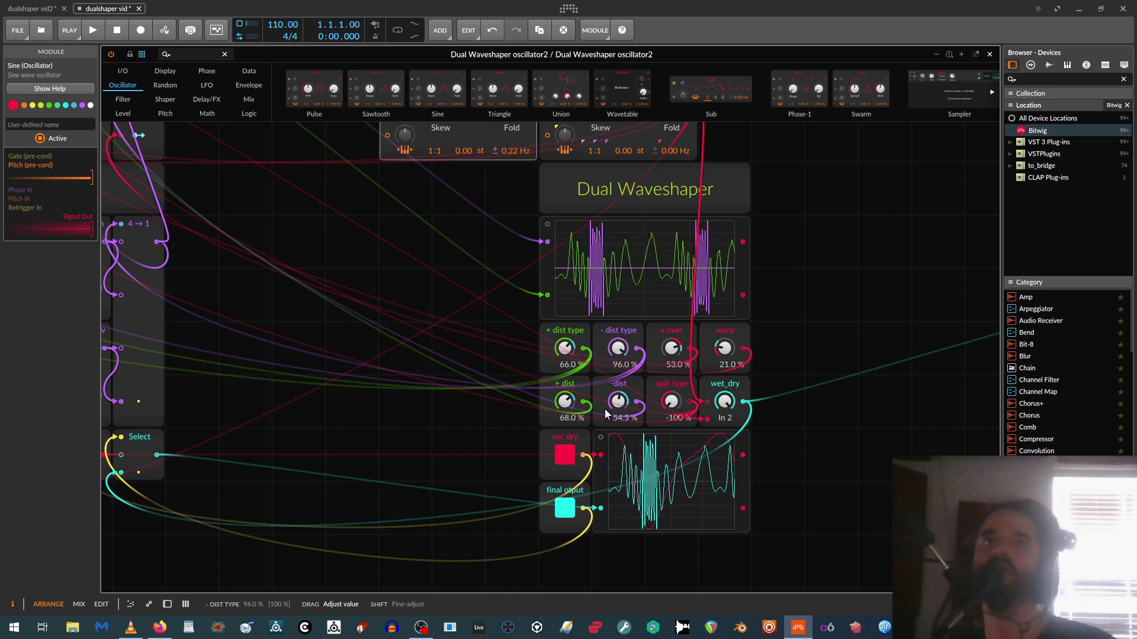
pyautogui.moveTo(618, 402); pyautogui.dragTo(618, 406)
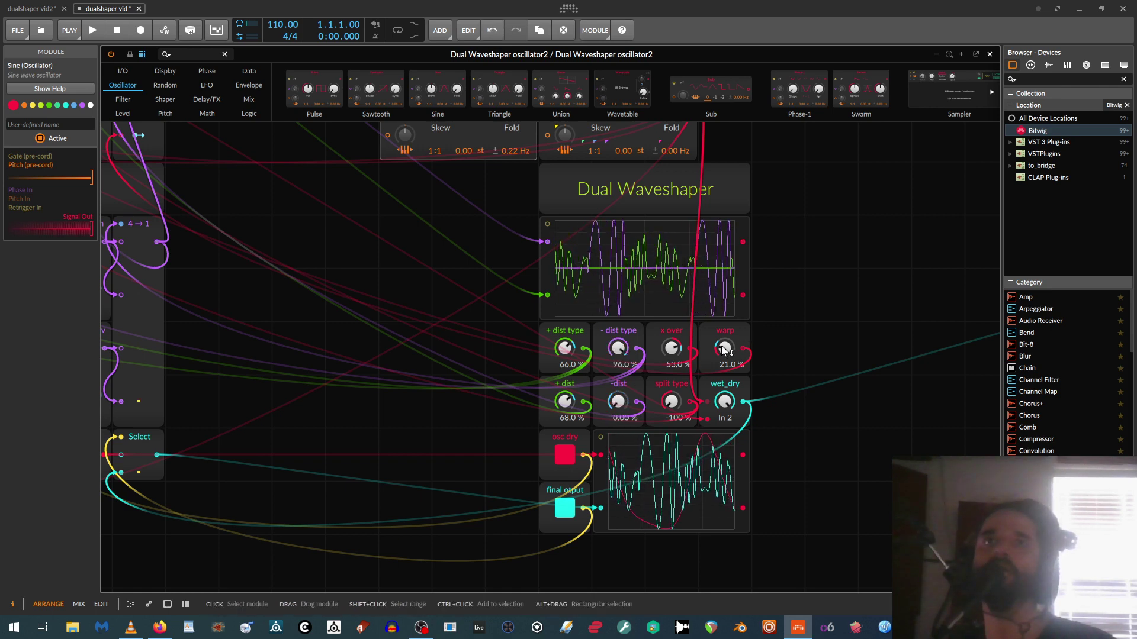
pyautogui.moveTo(724, 348); pyautogui.dragTo(724, 361)
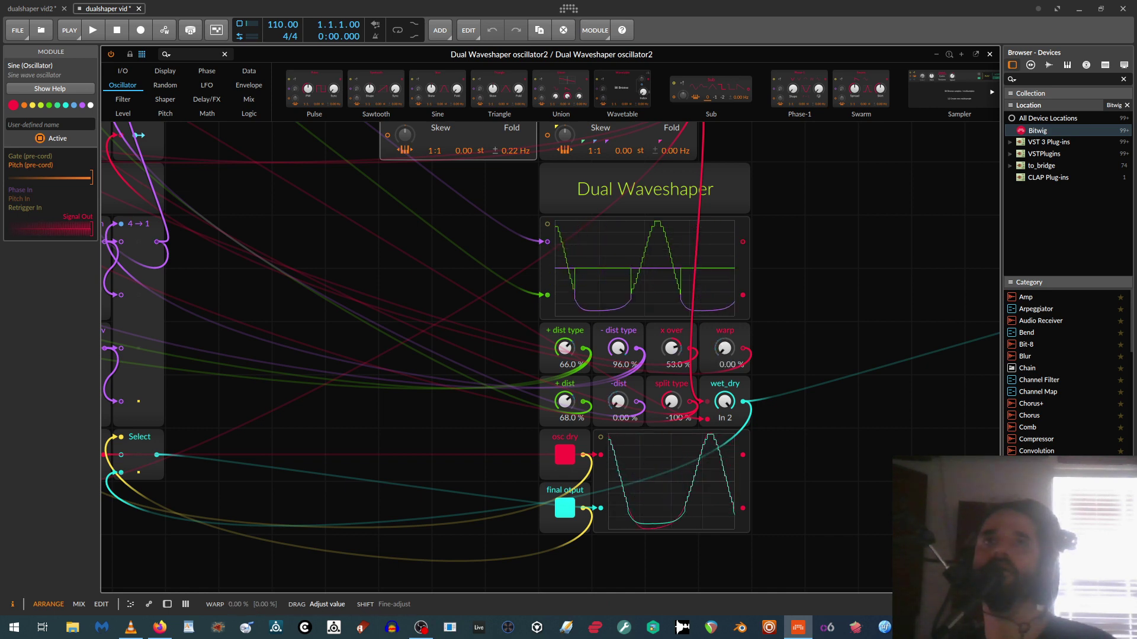
# Set x over to -48%, + dist type to 14.5%, -dist to 15.5% and + dist to 74%.
pyautogui.moveTo(671, 348)
pyautogui.mouseDown()
pyautogui.moveTo(671, 374)
pyautogui.moveTo(670, 348)
pyautogui.mouseUp()
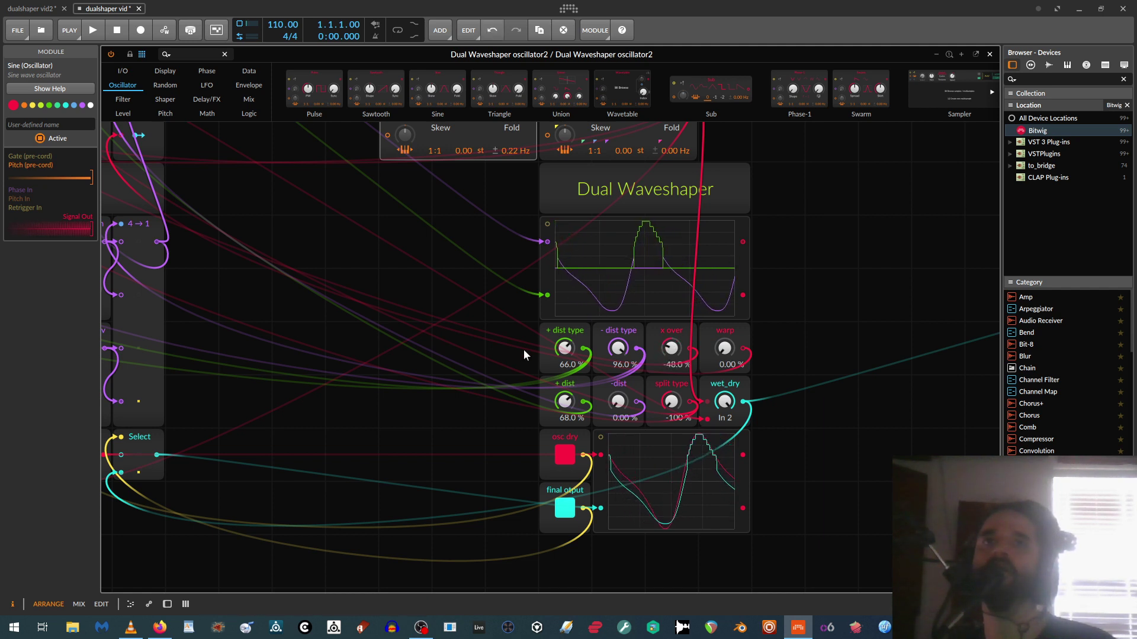
pyautogui.moveTo(564, 348); pyautogui.dragTo(564, 350)
pyautogui.moveTo(618, 402); pyautogui.dragTo(618, 389)
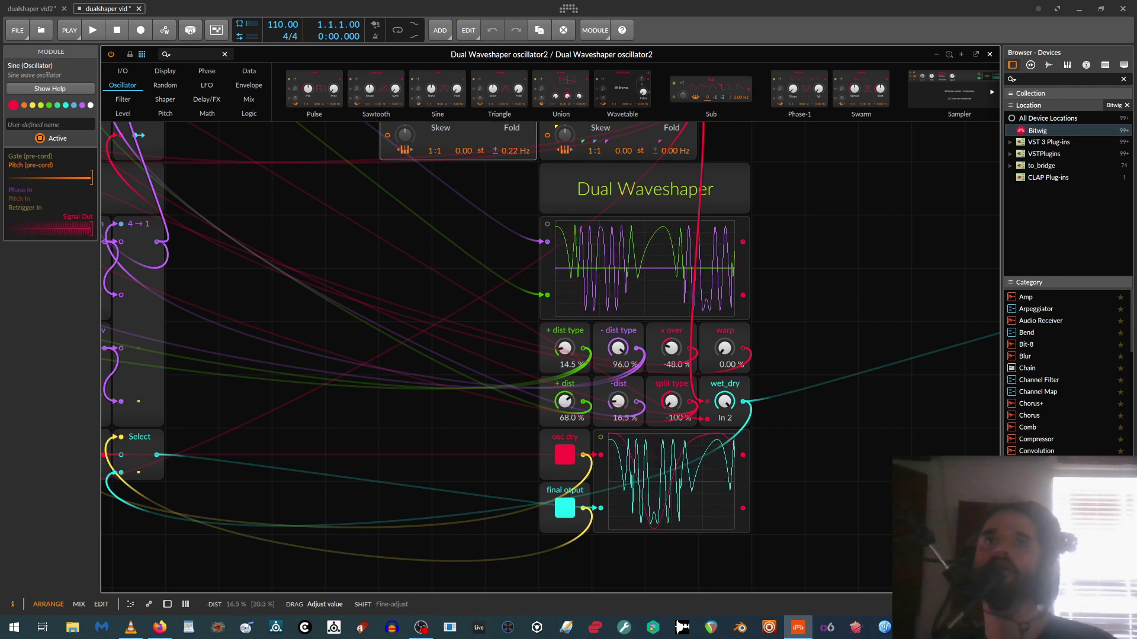
pyautogui.moveTo(618, 401); pyautogui.dragTo(564, 414)
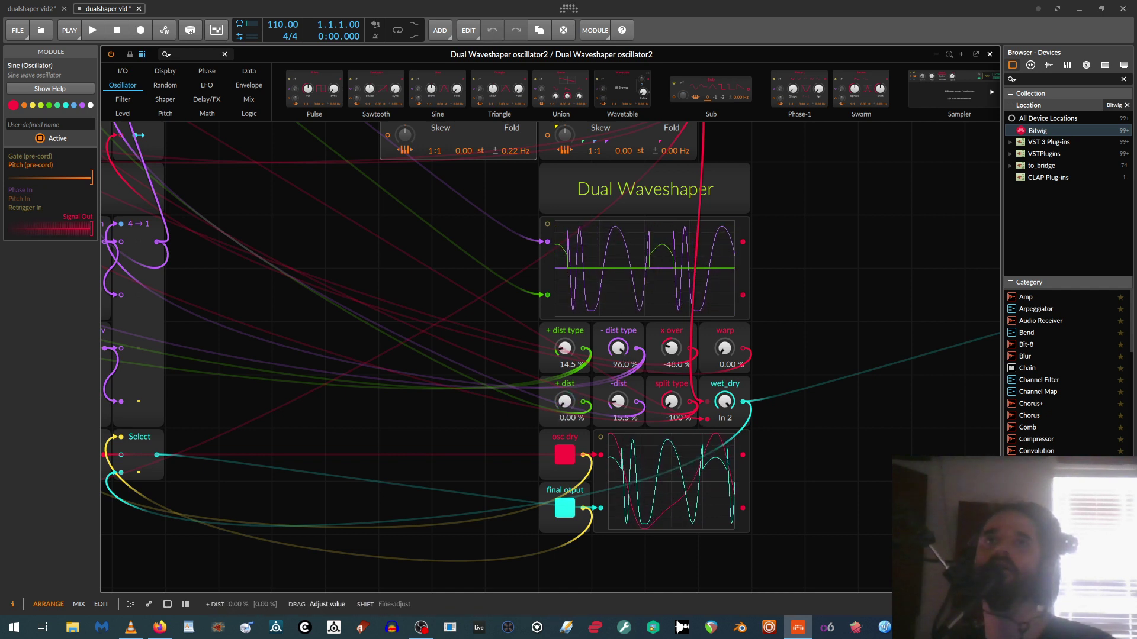
pyautogui.moveTo(564, 401); pyautogui.dragTo(565, 404)
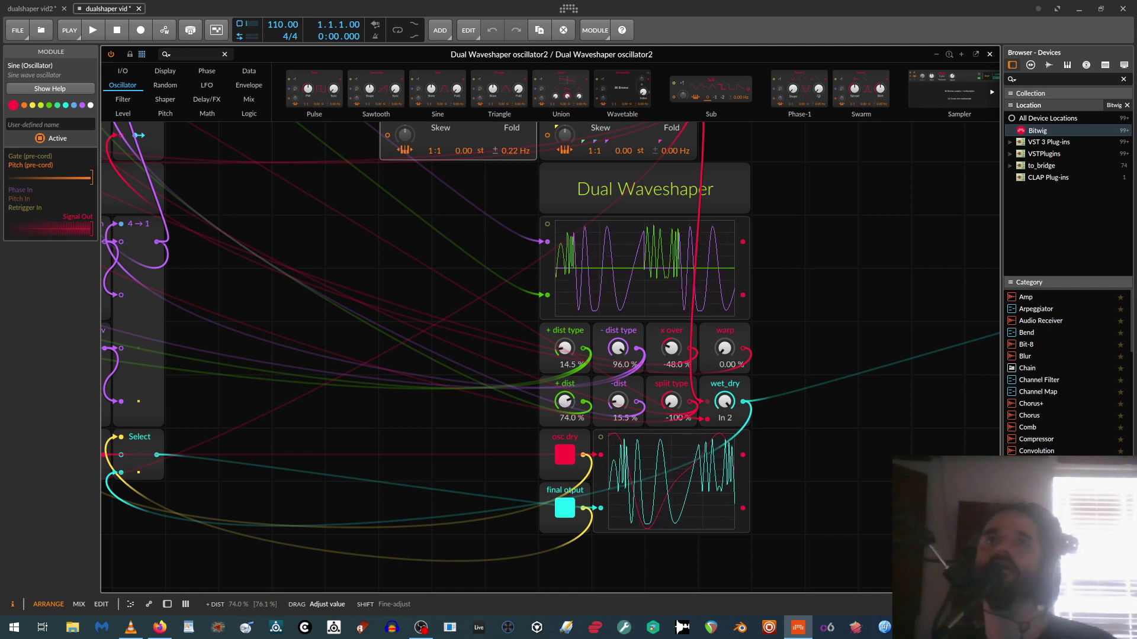
# Set x over to 17%, split type to 4%, -dist to 43.5%, - dist type to 20.5%, + dist type to 18% and + dist to 0%.
pyautogui.moveTo(671, 348)
pyautogui.mouseDown()
pyautogui.moveTo(671, 317)
pyautogui.moveTo(671, 379)
pyautogui.moveTo(671, 340)
pyautogui.mouseUp()
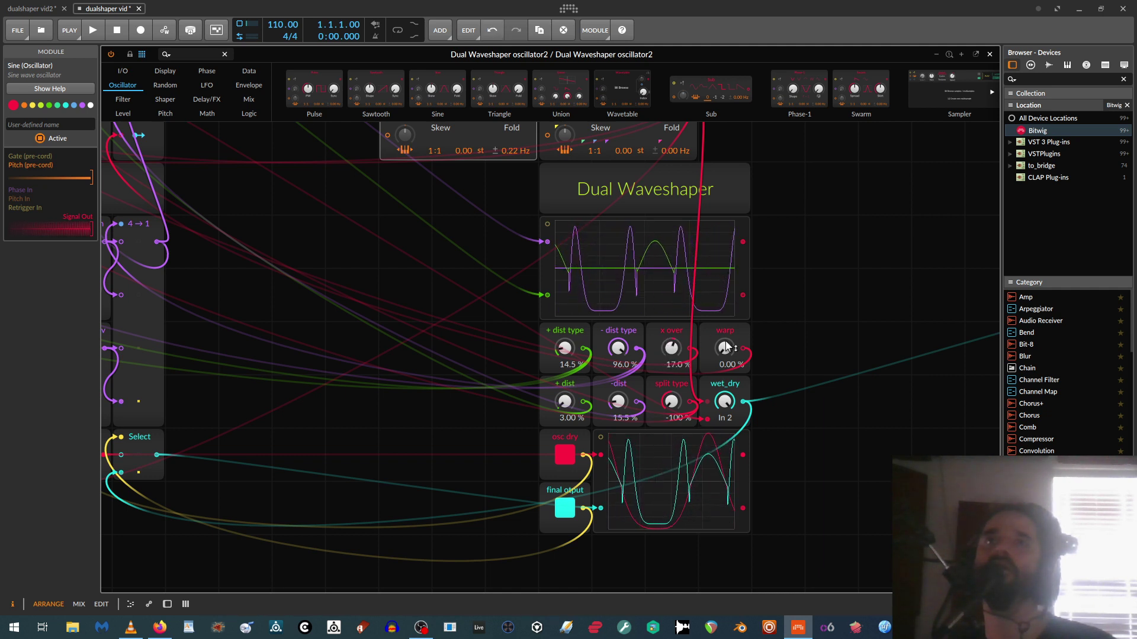
pyautogui.moveTo(677, 408); pyautogui.dragTo(618, 409)
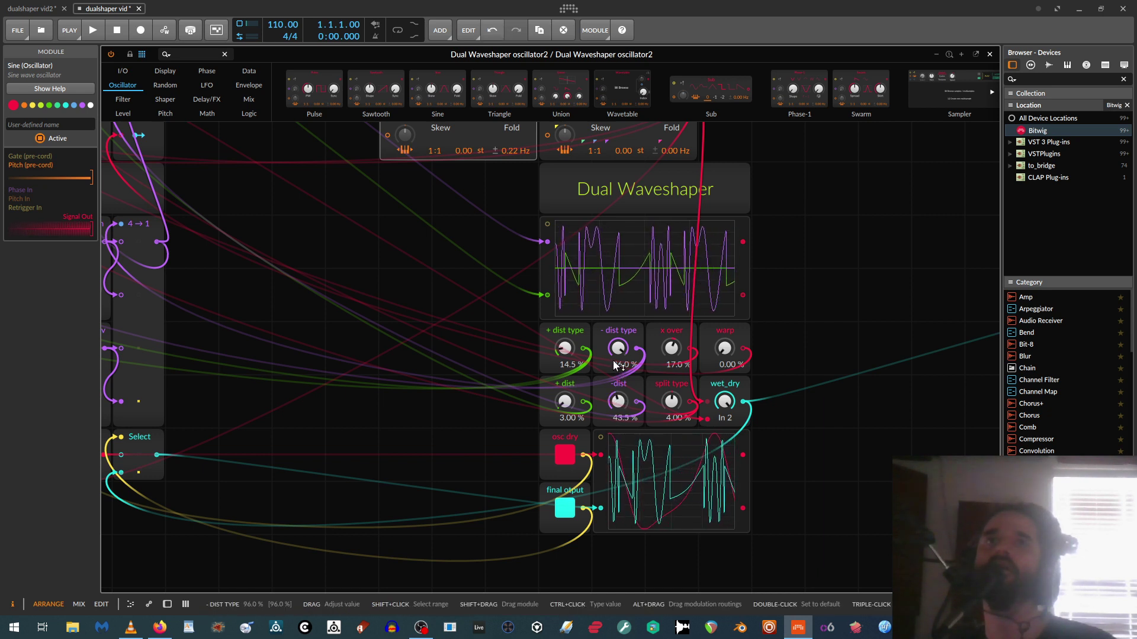
pyautogui.moveTo(617, 348); pyautogui.dragTo(555, 361)
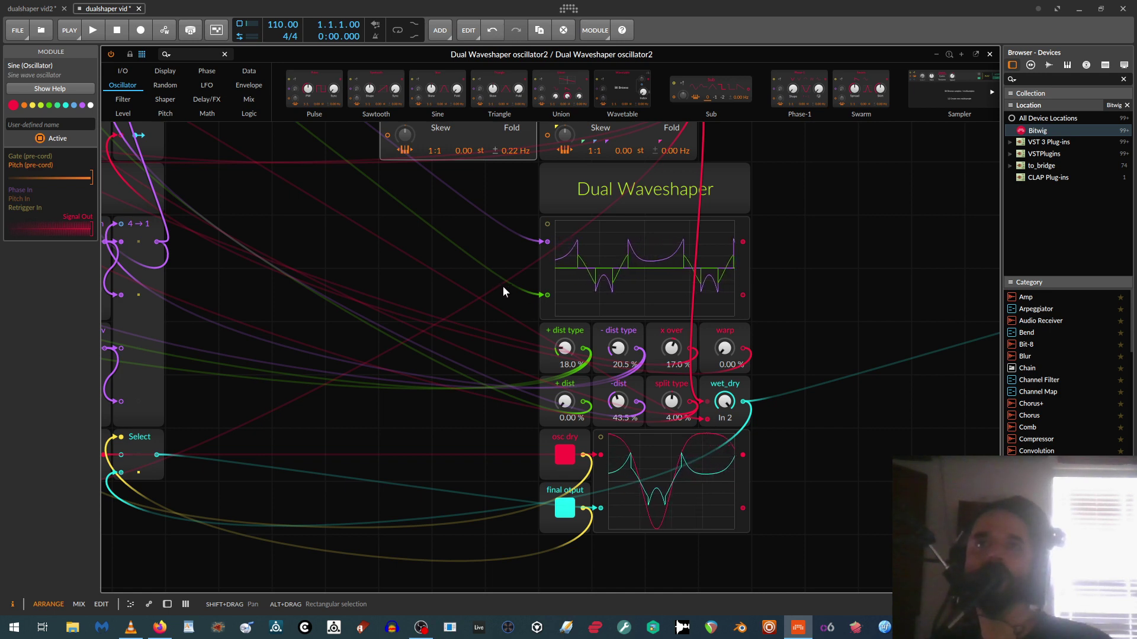
# Turn off osc dry so the lower scope plots only the final output.
pyautogui.scroll(1, 580, 352)
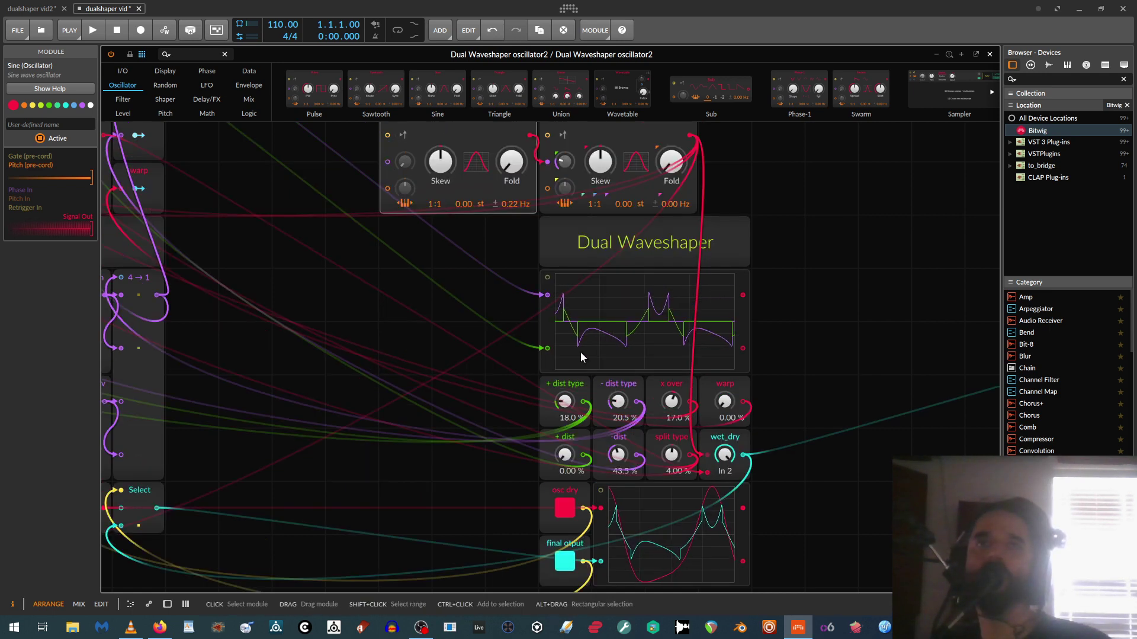
pyautogui.scroll(3, 506, 238)
pyautogui.scroll(-3, 506, 238)
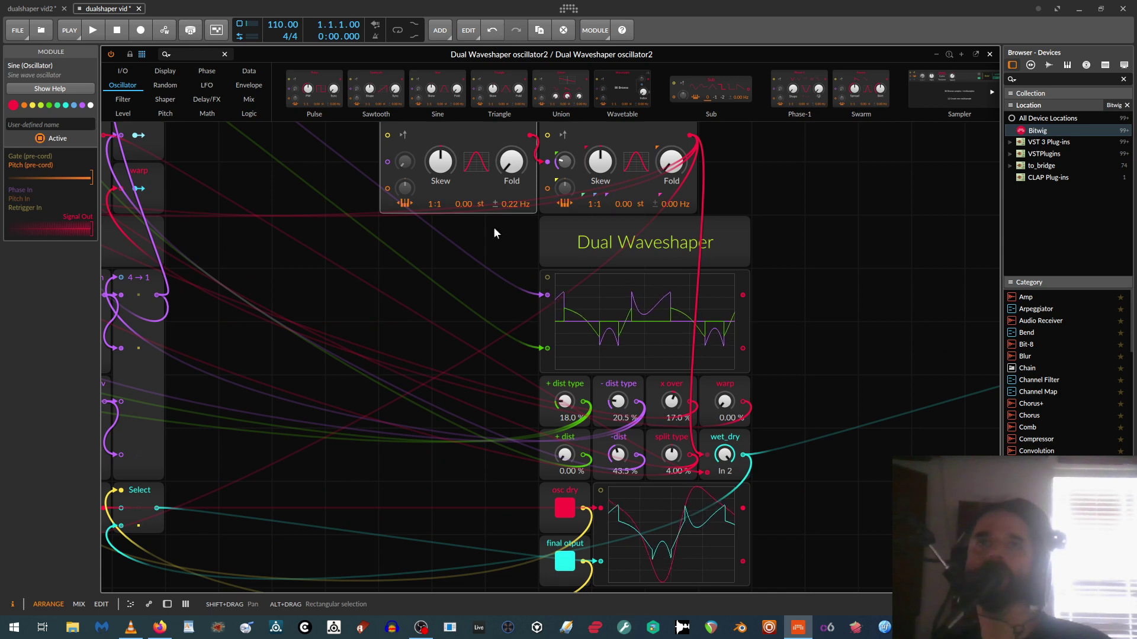
pyautogui.click(565, 508)
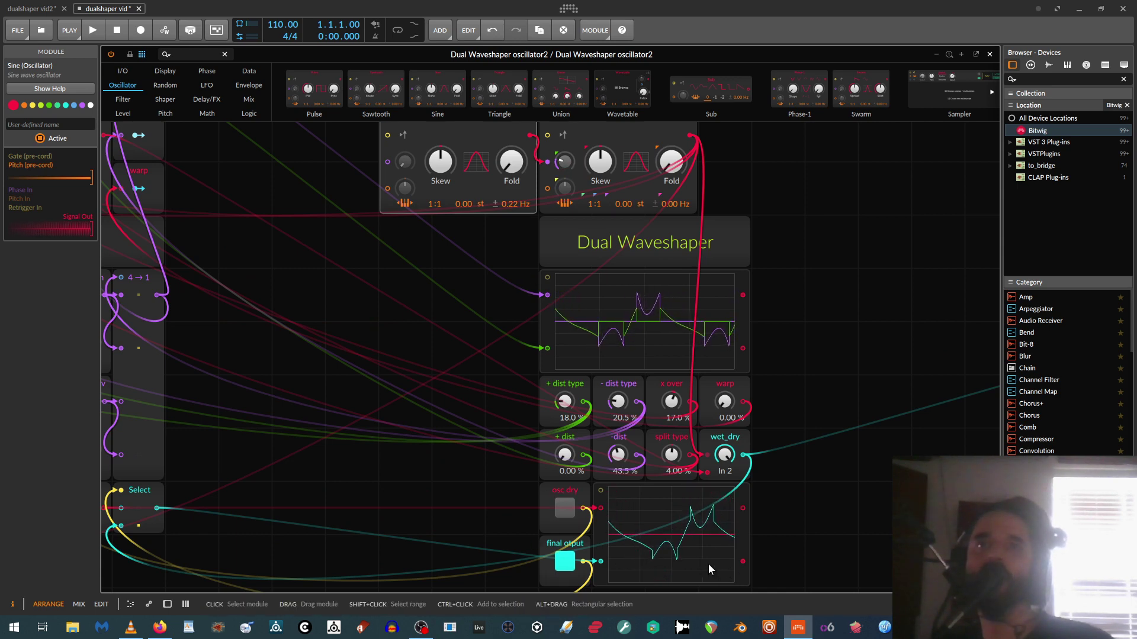
# Set the original Sine oscillator's phase modulation amount to 0% and check the waveshaper scopes.
pyautogui.scroll(1, 567, 225)
pyautogui.moveTo(567, 225); pyautogui.dragTo(567, 251)
pyautogui.scroll(-3, 726, 532)
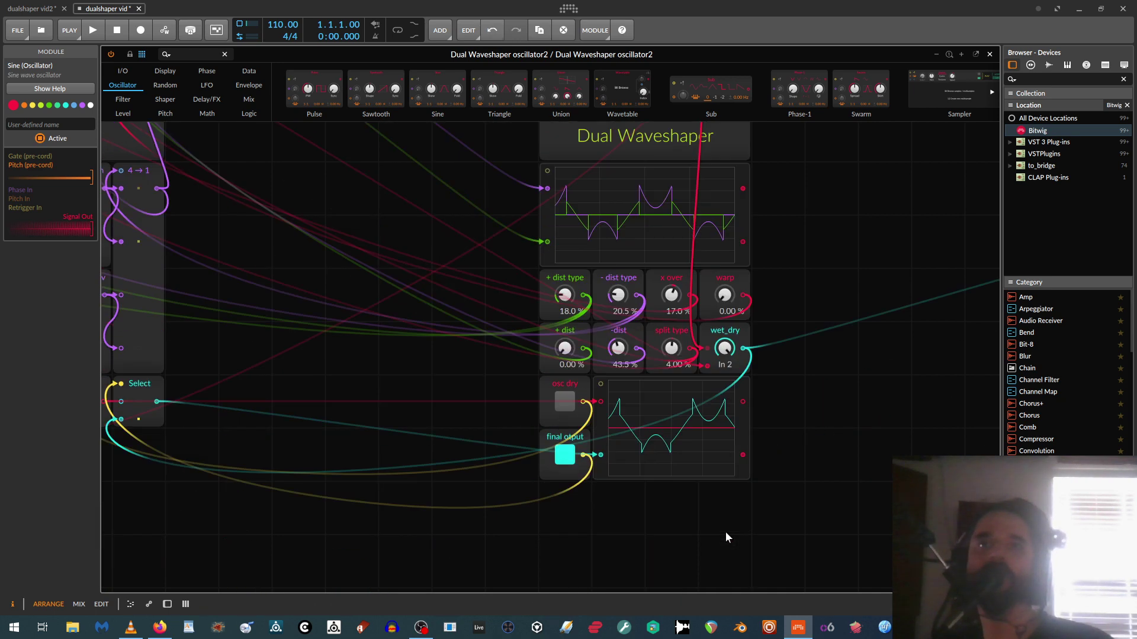
pyautogui.scroll(2, 733, 525)
pyautogui.scroll(1, 561, 221)
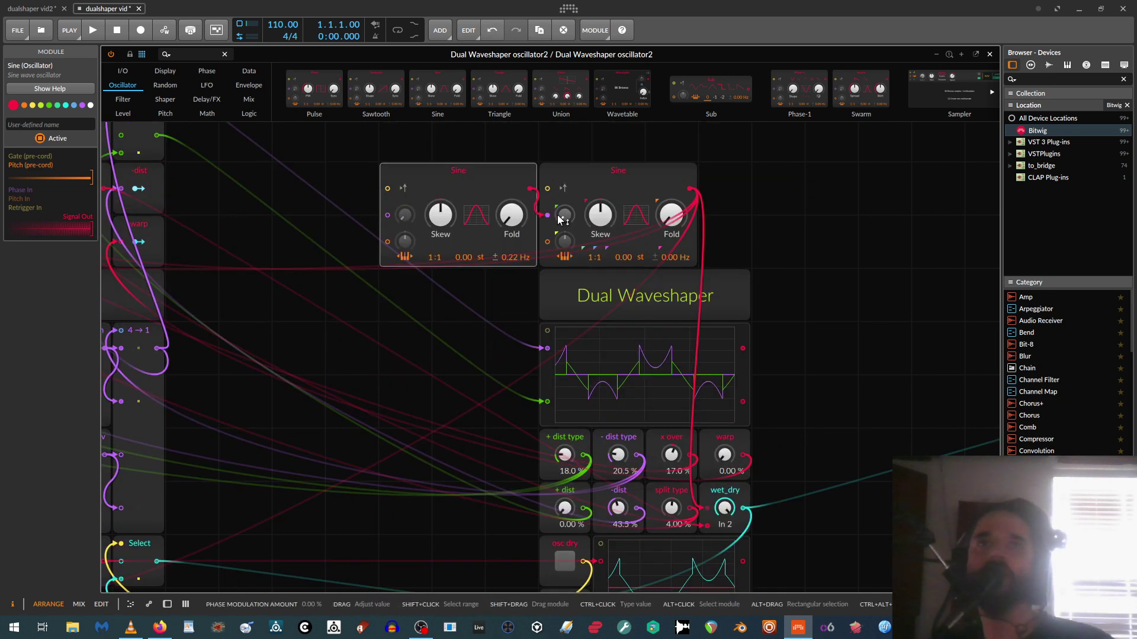